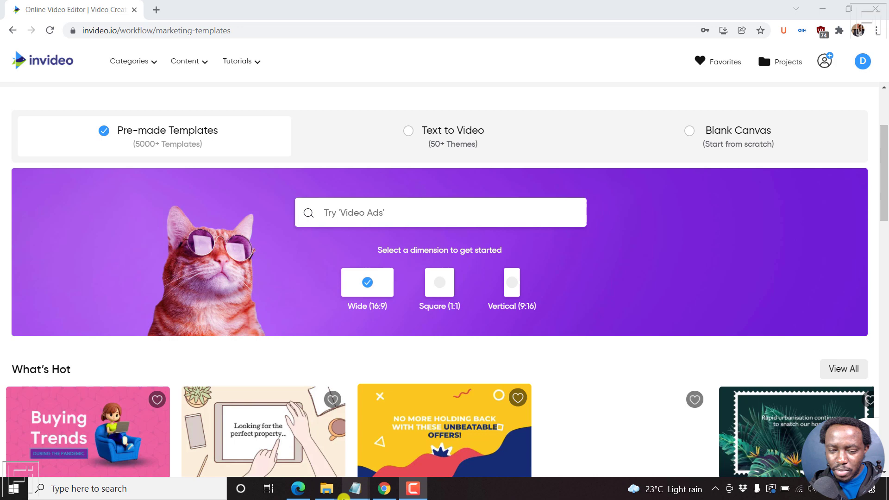
Put the script away and choose Text to Video in the wide 16:9 format
mouse_move(355, 488)
left_click(305, 448)
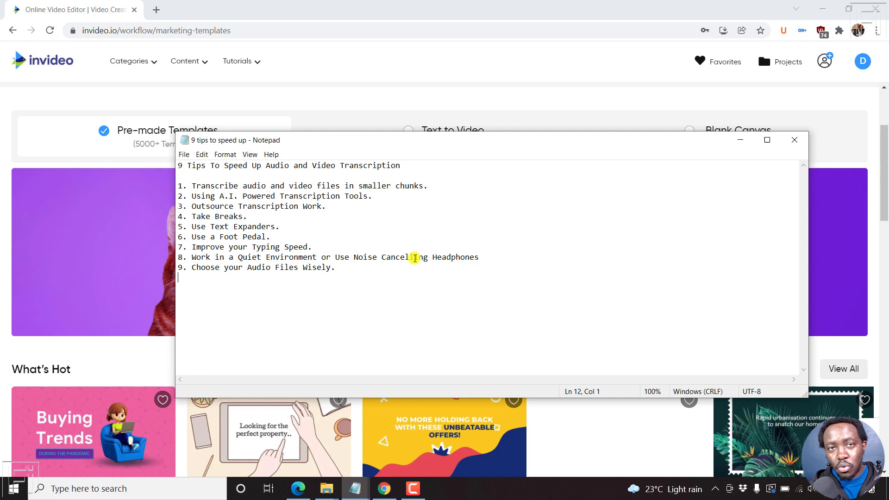
left_click(737, 145)
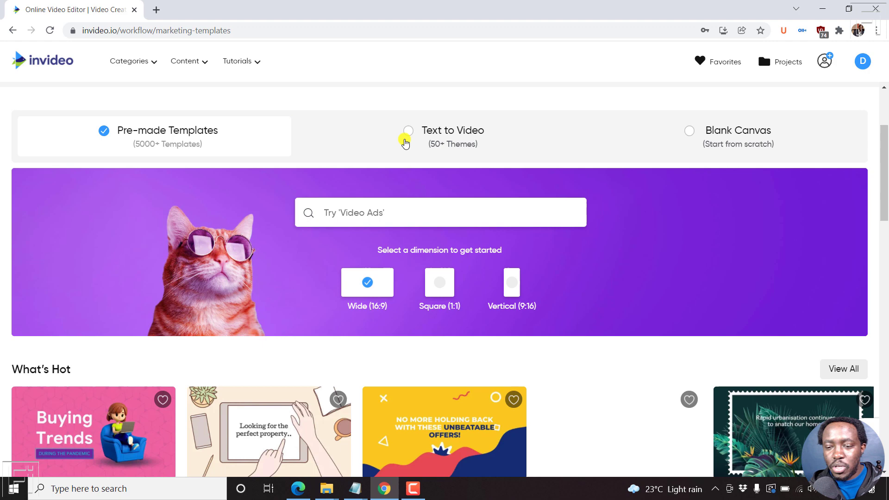
left_click(419, 142)
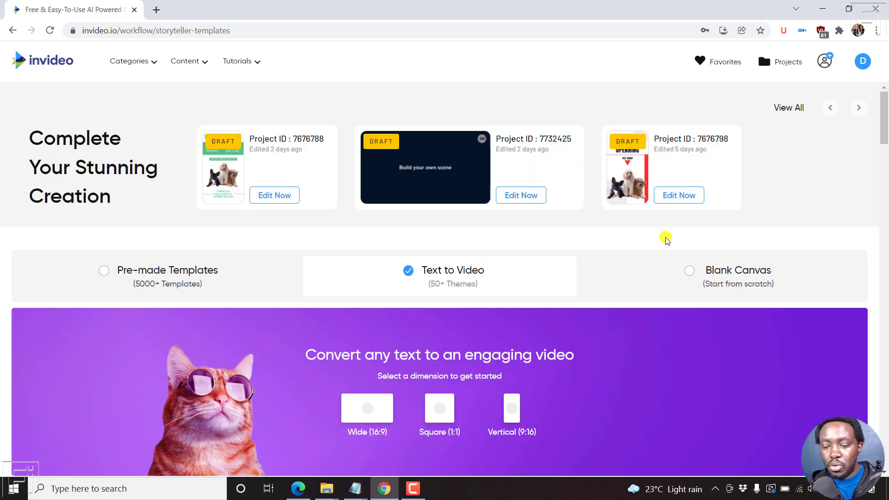
left_click_drag(883, 118, 883, 143)
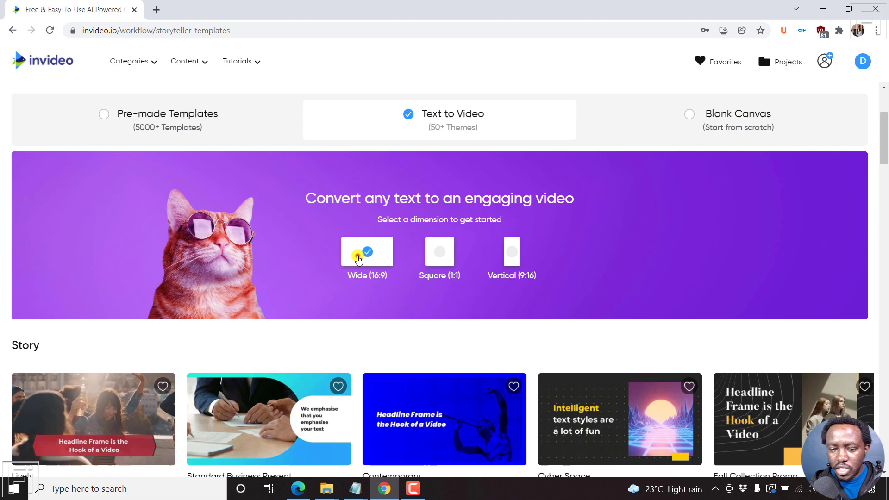
left_click(358, 257)
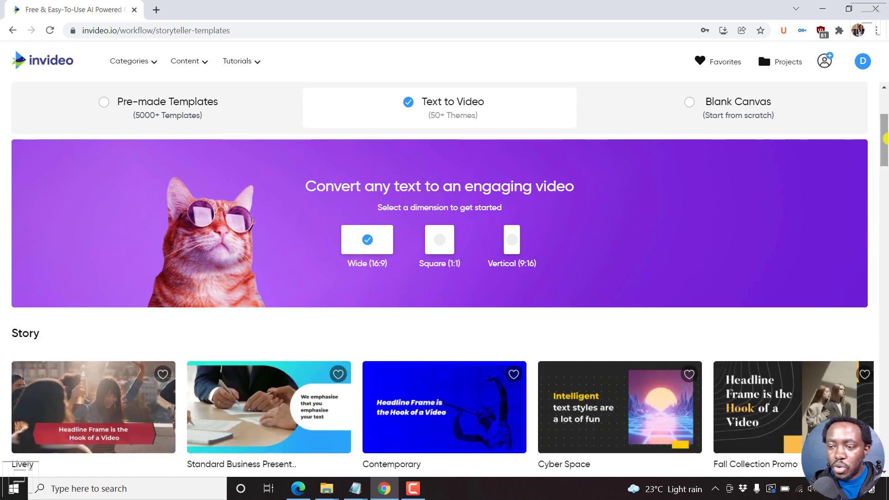
left_click_drag(883, 139, 883, 155)
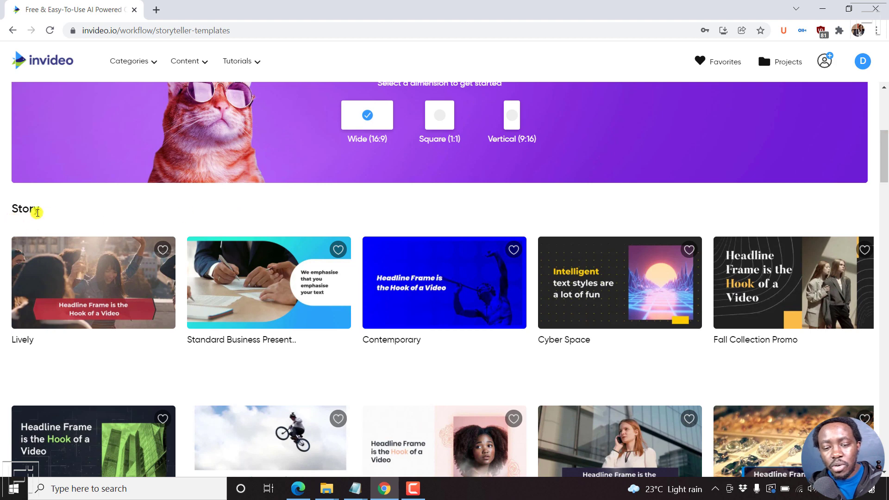
left_click_drag(883, 155, 883, 187)
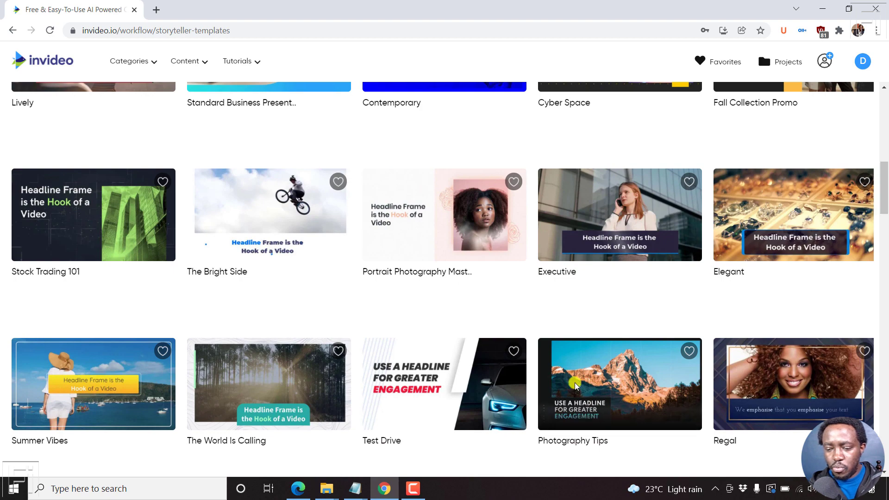
mouse_move(620, 383)
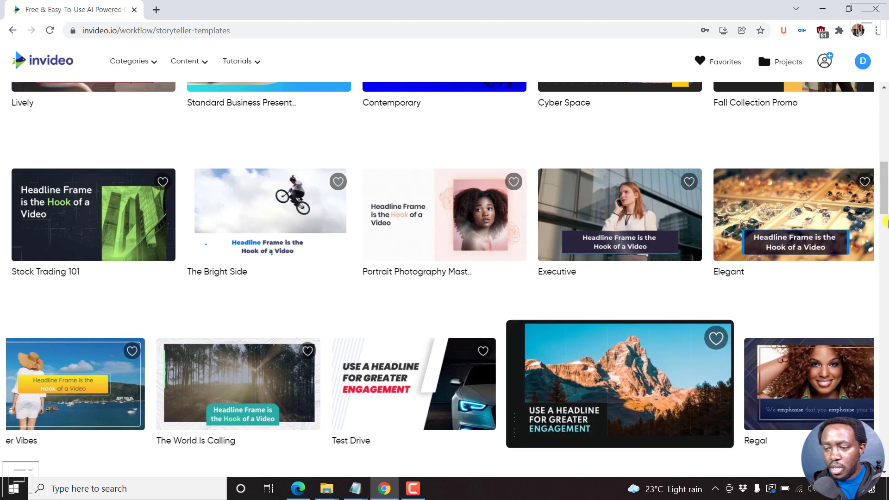
left_click_drag(883, 192, 883, 211)
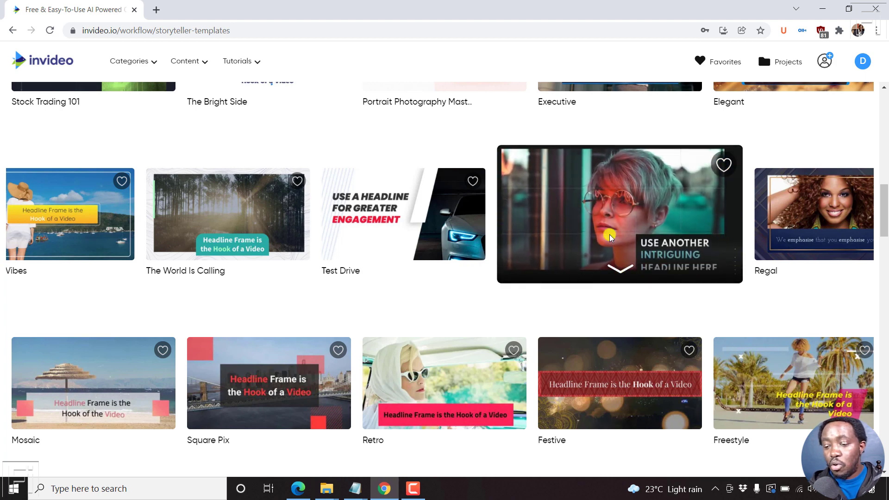
Preview the Photography Tips template briefly and start a new video from it
left_click(620, 266)
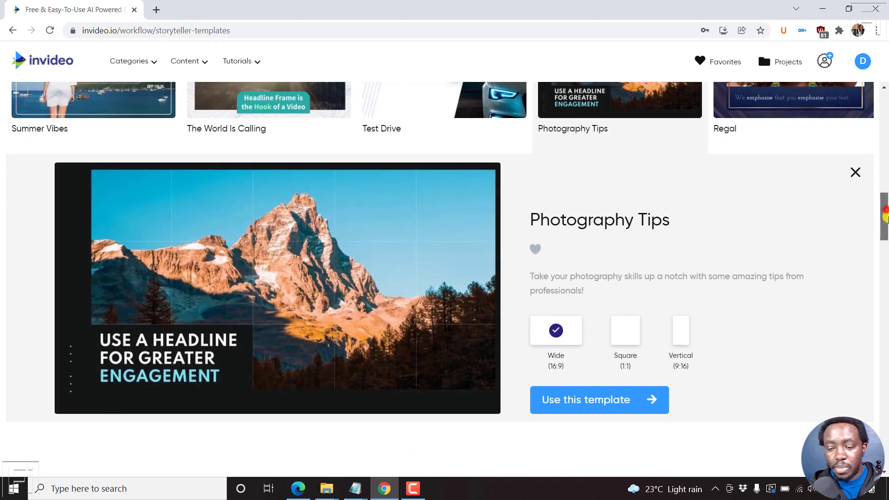
left_click_drag(884, 210, 884, 221)
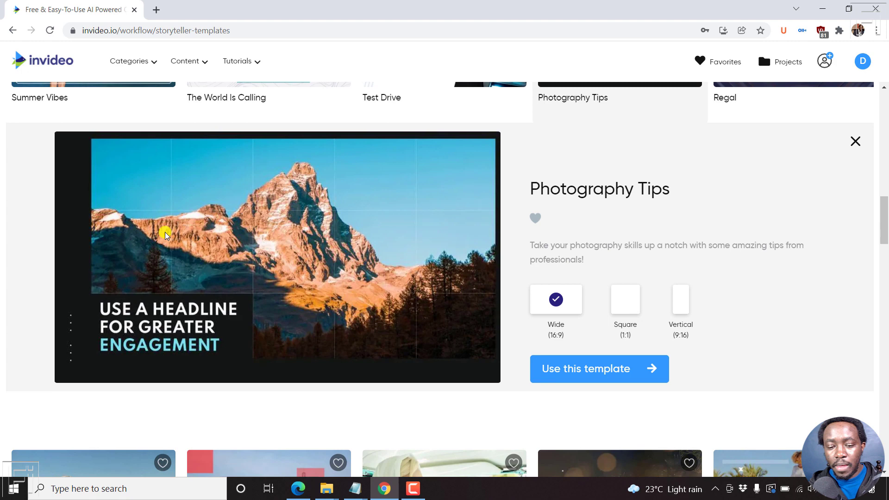
left_click(315, 194)
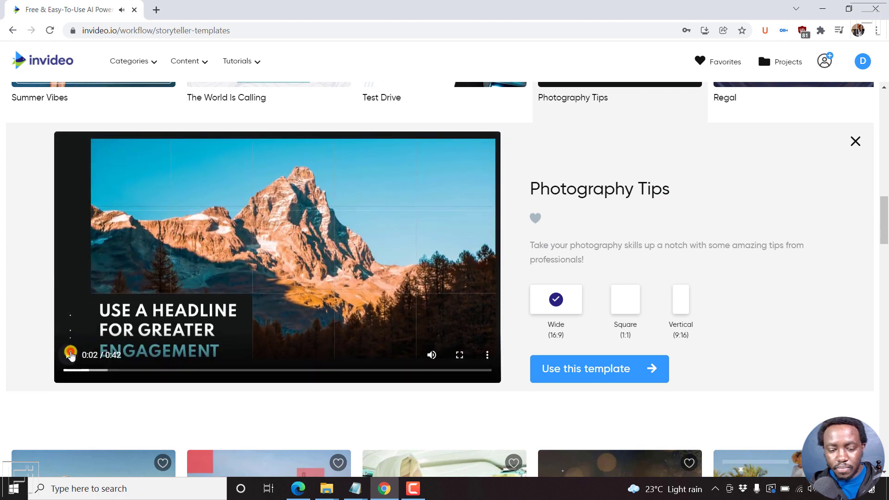
left_click(69, 355)
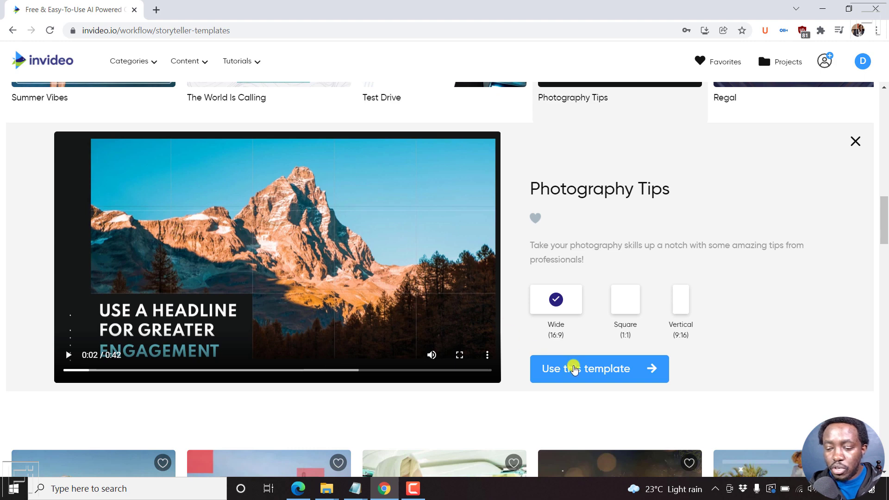
left_click(573, 367)
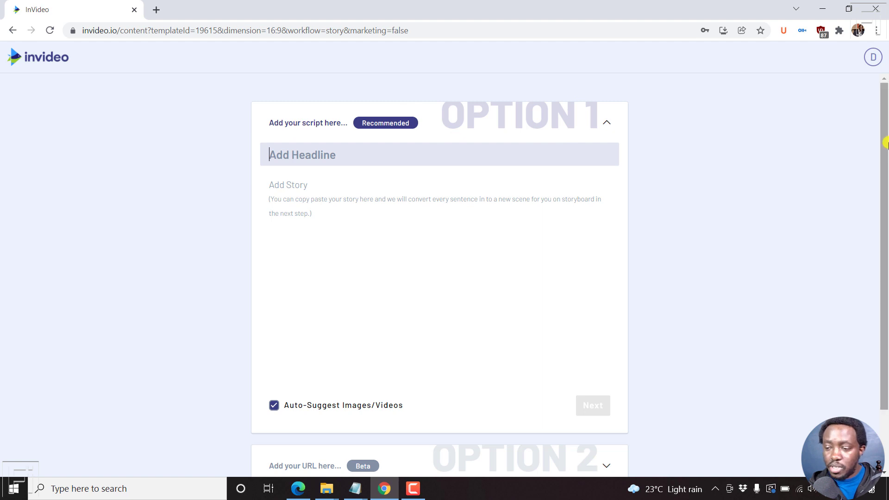
left_click_drag(884, 146, 885, 236)
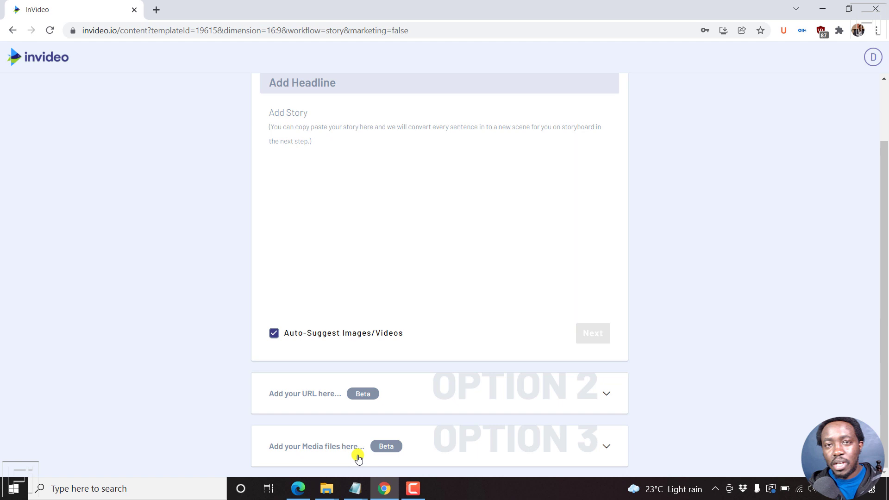
scroll(882, 378, "up", 3)
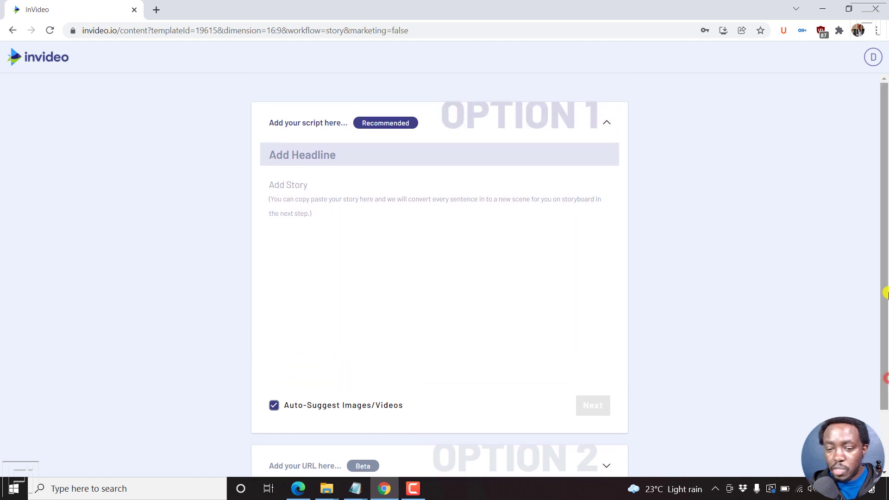
Copy the title line from the 7 factors Notepad file into the headline field
left_click(339, 147)
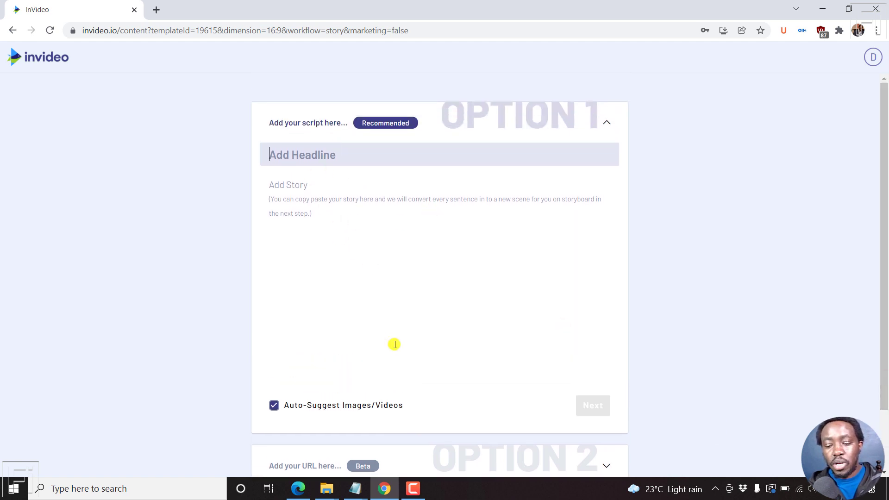
left_click(356, 489)
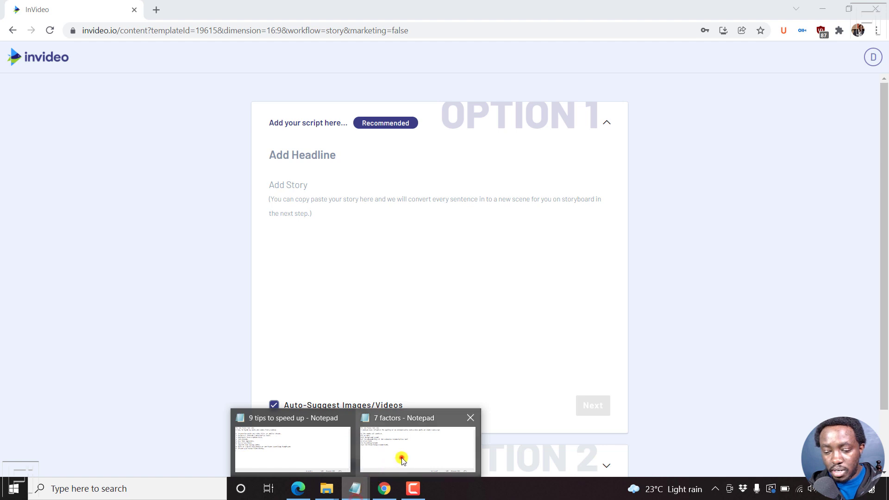
left_click(417, 448)
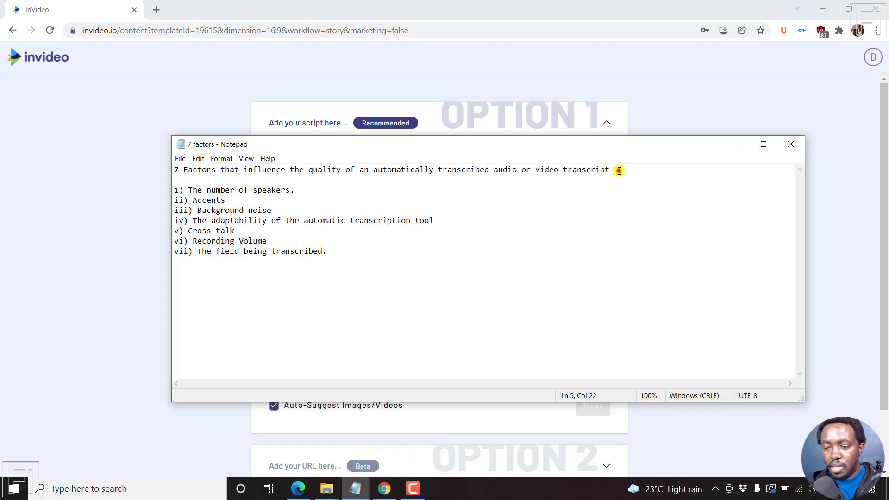
key("shift+Home")
key("ctrl+c")
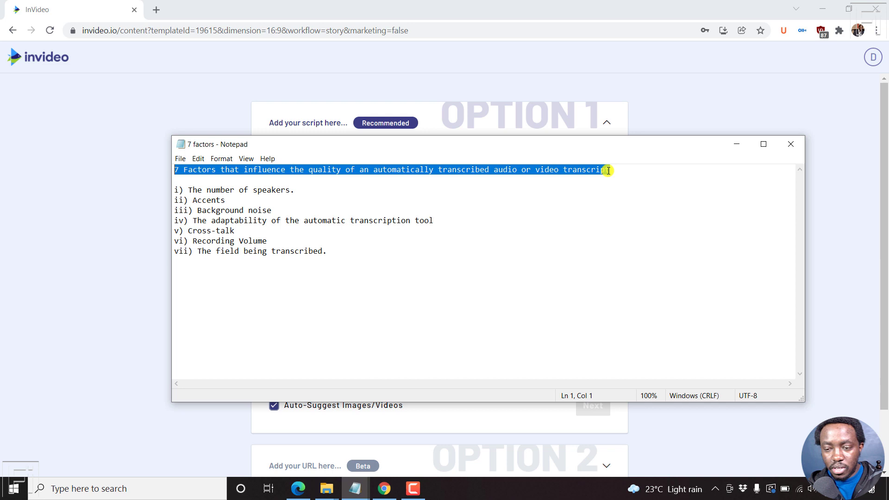
left_click(326, 3)
left_click(287, 157)
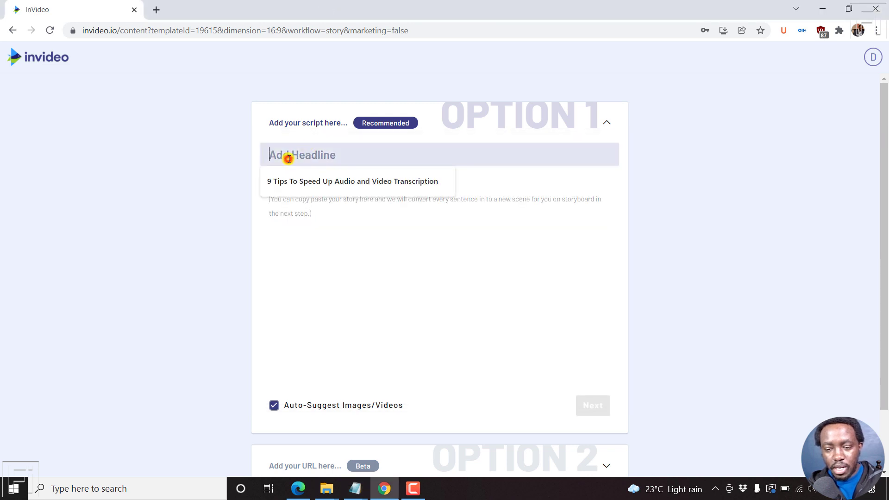
key("ctrl+v")
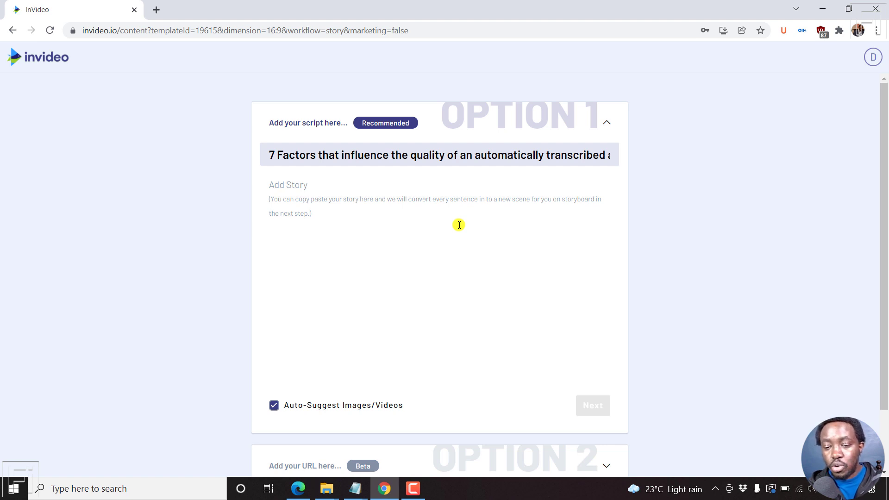
Copy the seven factor lines i)–vii) from Notepad into the story field
left_click(355, 489)
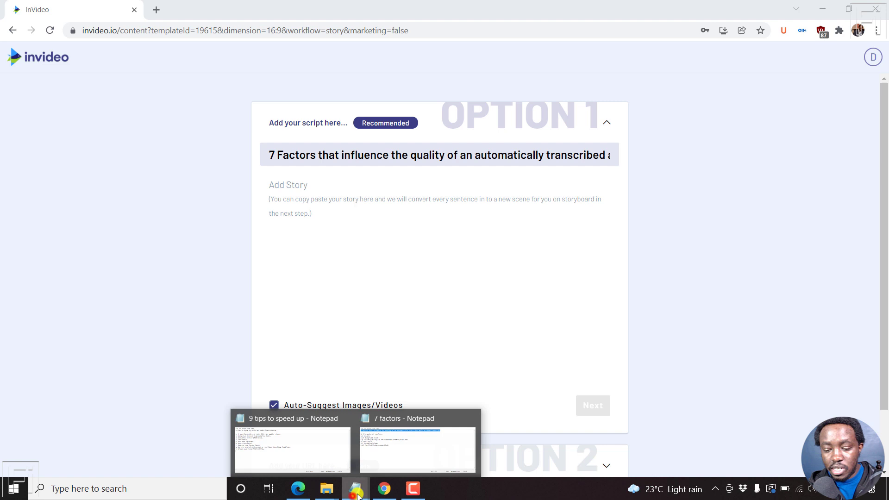
left_click(417, 451)
mouse_move(353, 264)
left_mouse_down()
mouse_move(174, 200)
mouse_move(166, 189)
left_mouse_up()
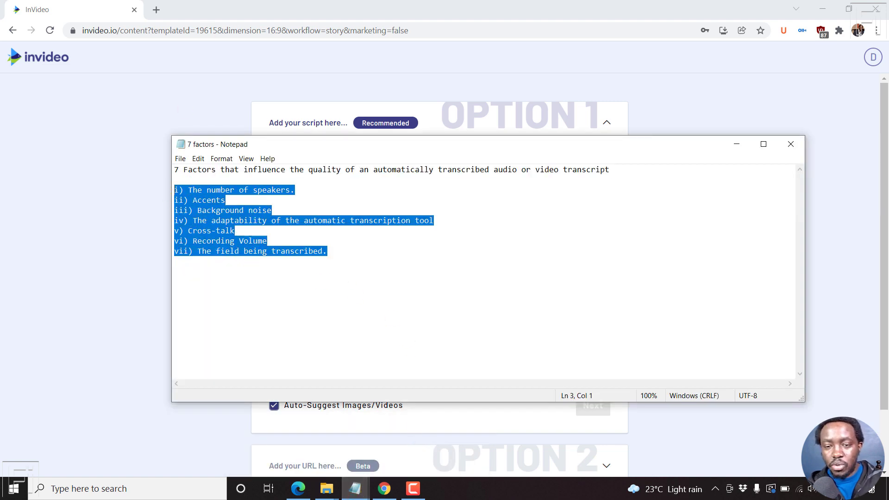
key("ctrl+c")
left_click(284, 6)
left_click(289, 200)
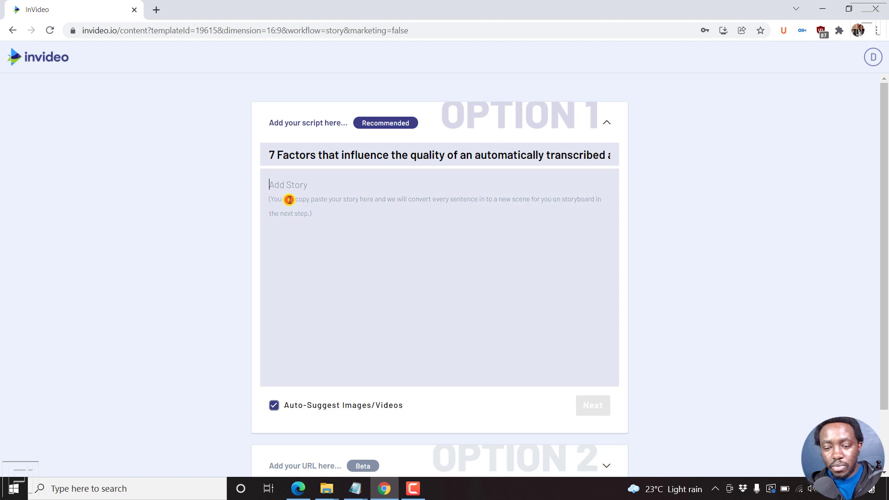
key("ctrl+v")
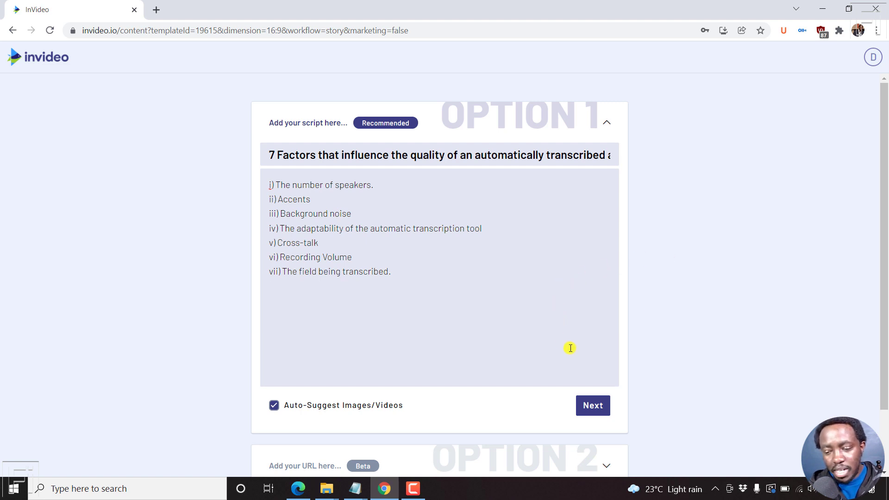
Submit the script to build the storyboard and switch to the advanced editor
left_click(594, 408)
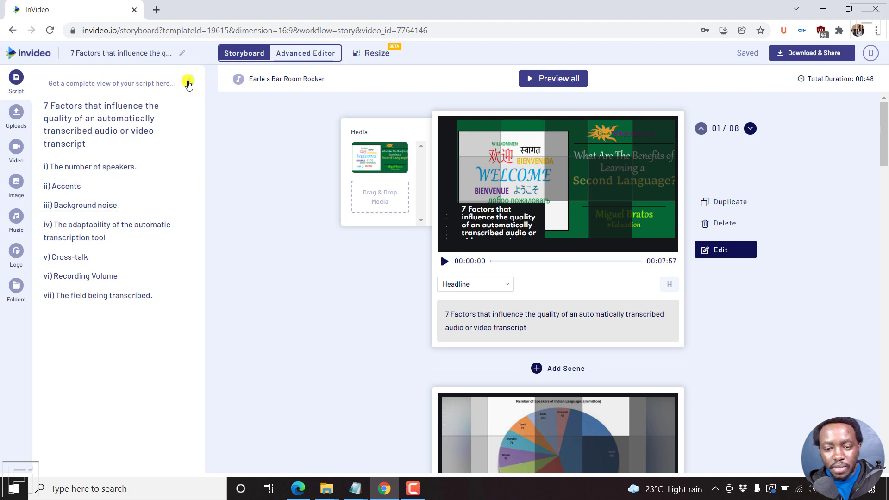
left_click(190, 82)
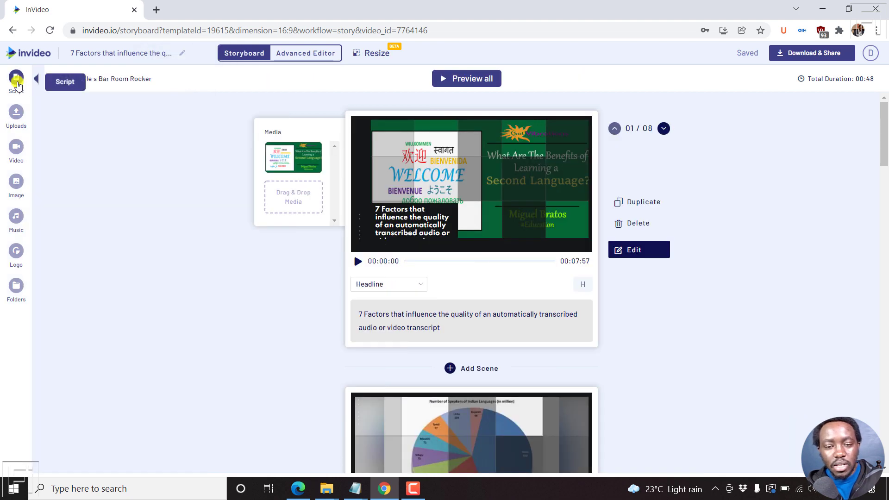
left_click(17, 82)
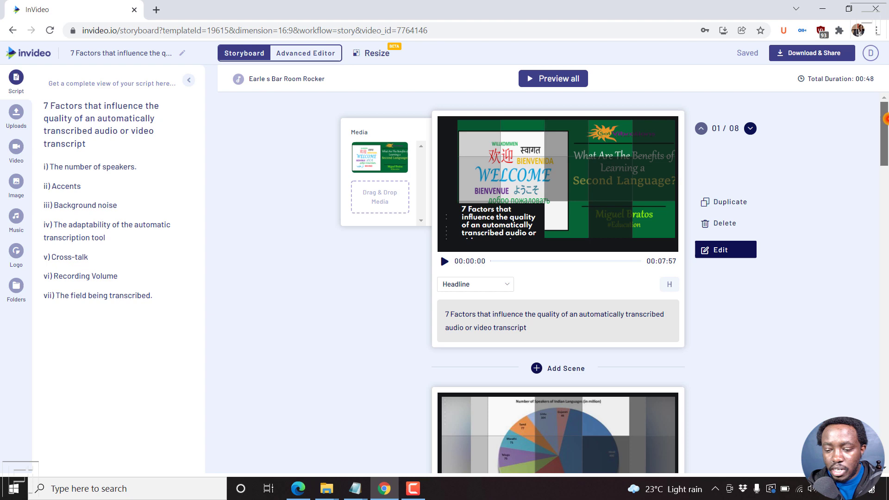
mouse_move(880, 118)
left_mouse_down()
mouse_move(885, 427)
mouse_move(885, 96)
left_mouse_up()
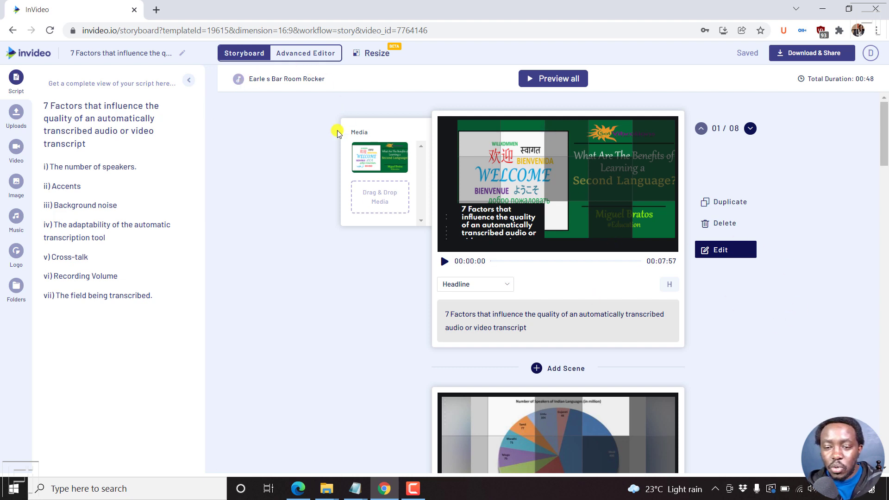
left_click(309, 60)
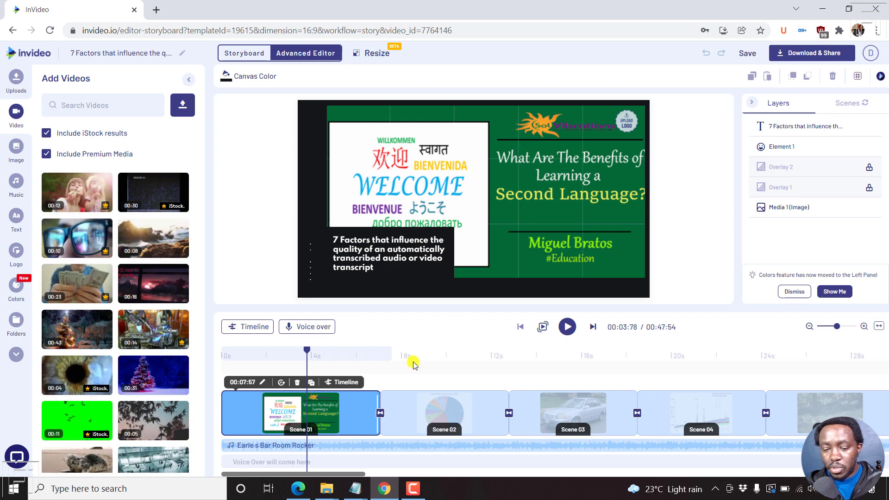
Replace the first scene's background image with a stock 'headphones' photo
left_click(878, 326)
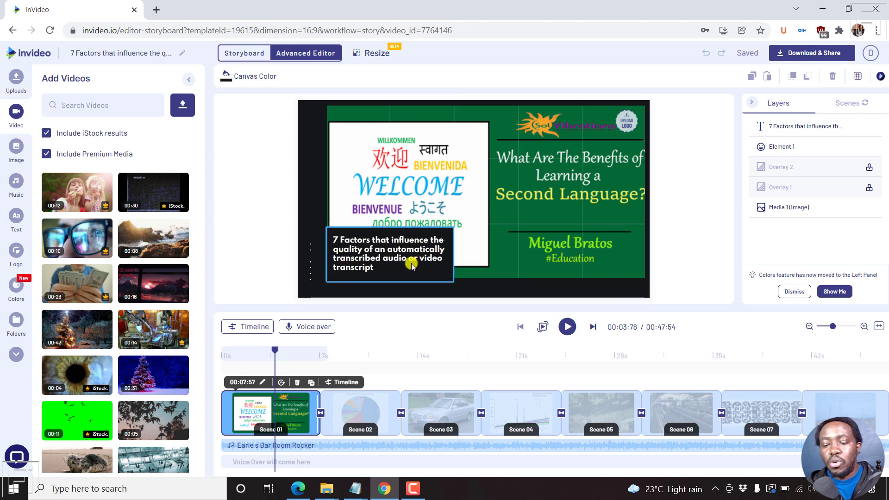
left_click(552, 186)
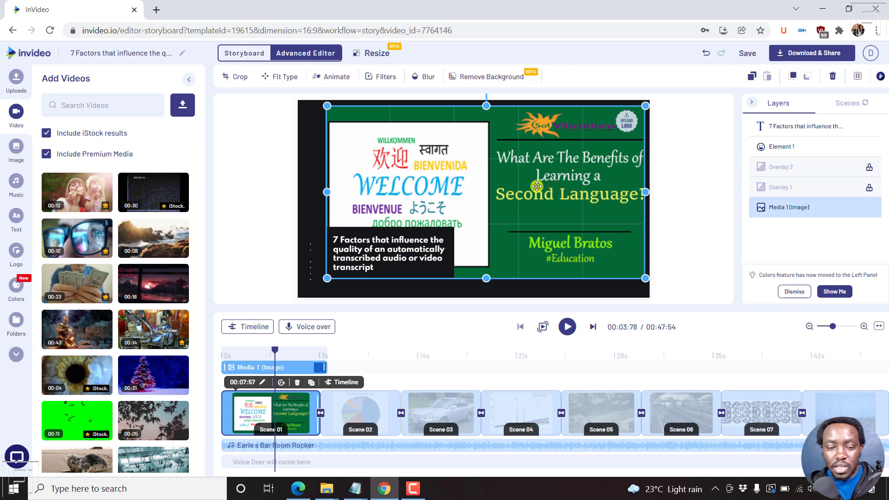
left_click(16, 147)
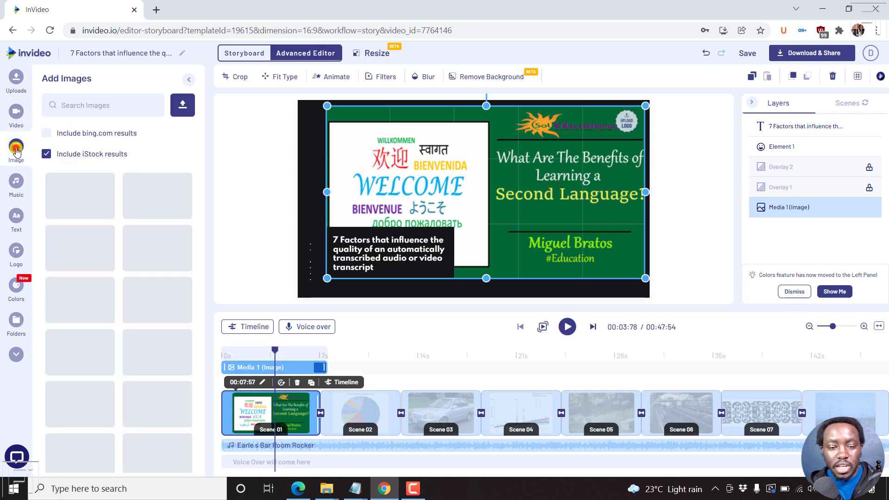
left_click(98, 104)
type("hea")
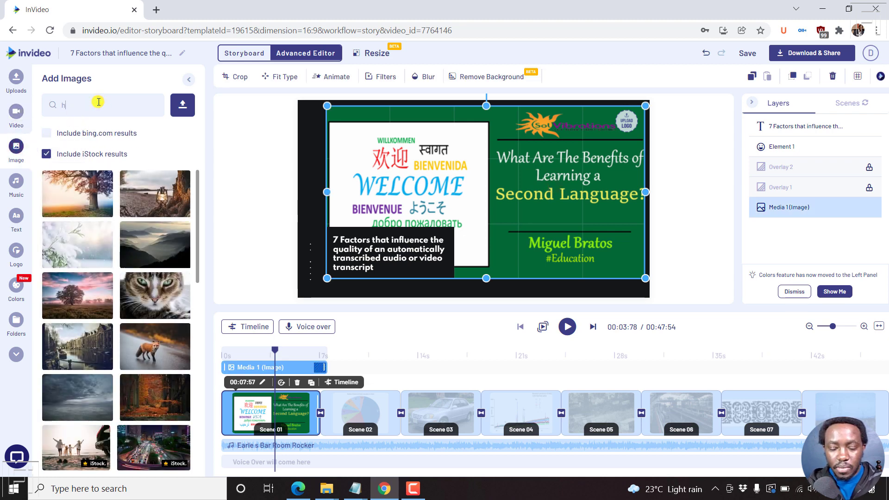
type("dphone")
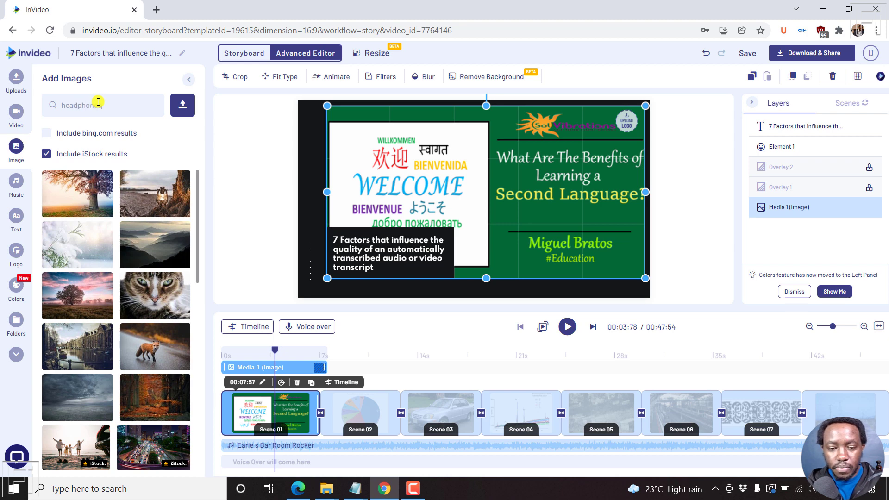
key("Return")
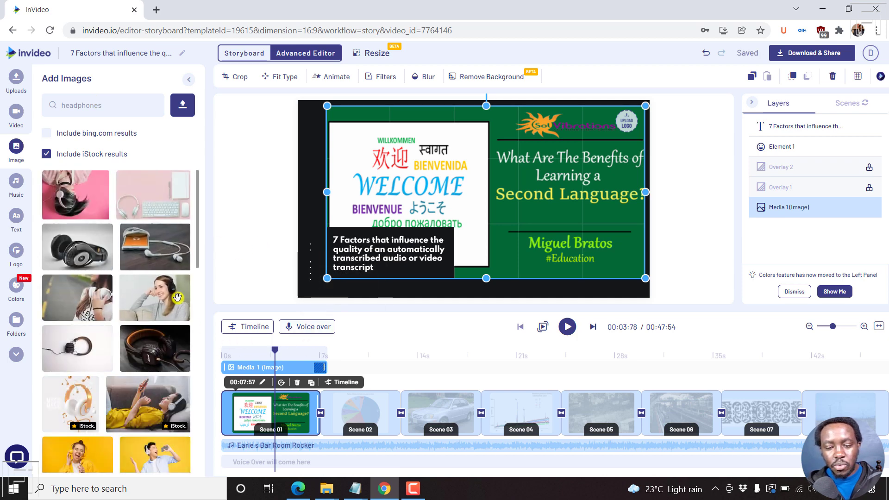
left_click_drag(177, 297, 454, 174)
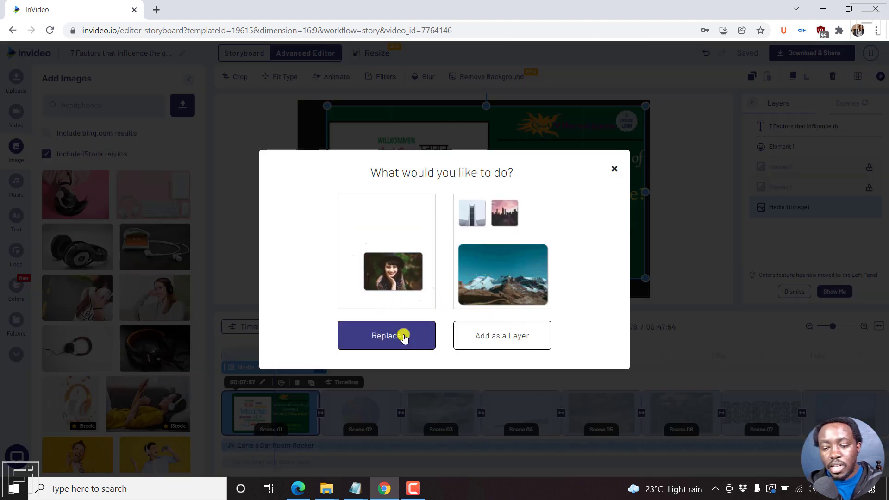
left_click(396, 336)
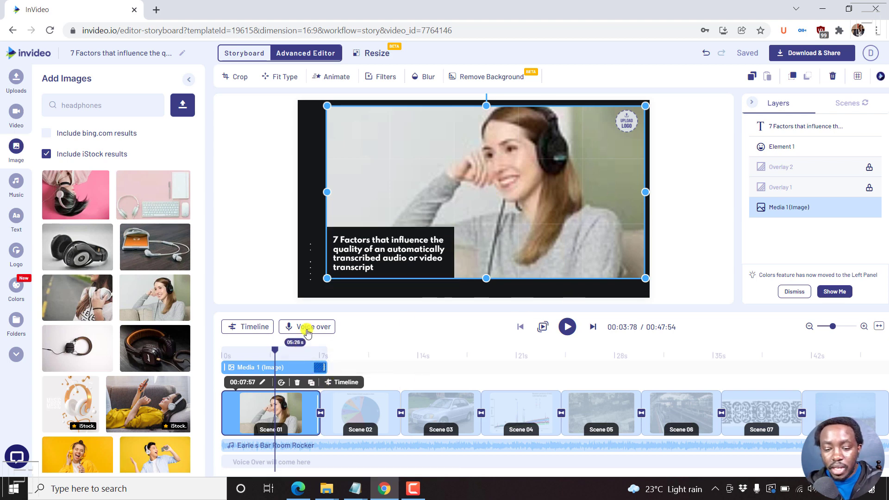
Scrub through the first scene and check its layer timeline, returning to the scene strip
left_click_drag(274, 343, 283, 348)
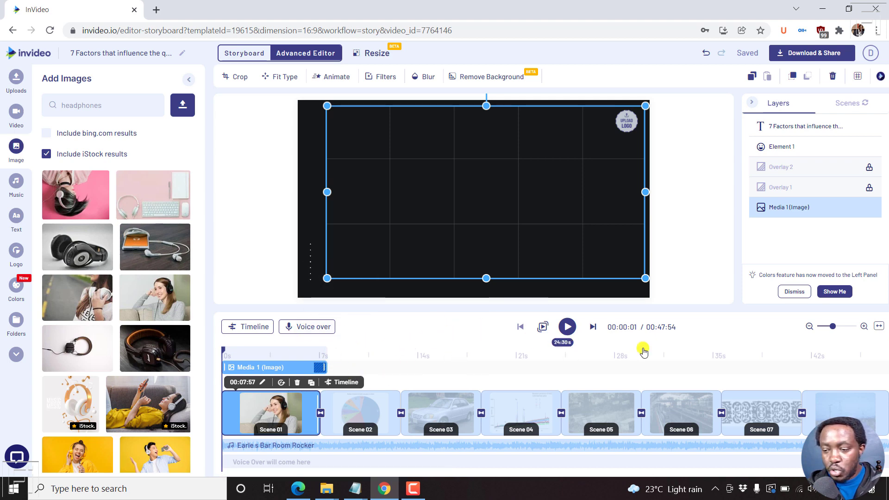
left_click(879, 326)
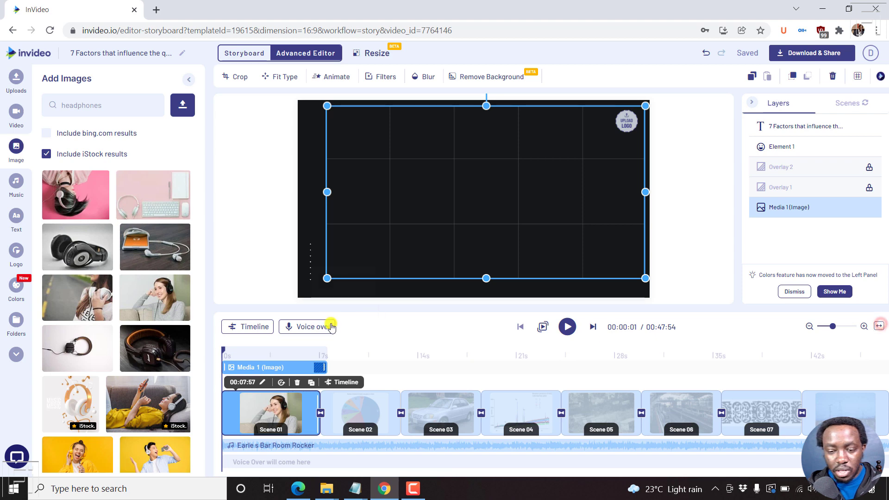
left_click(247, 325)
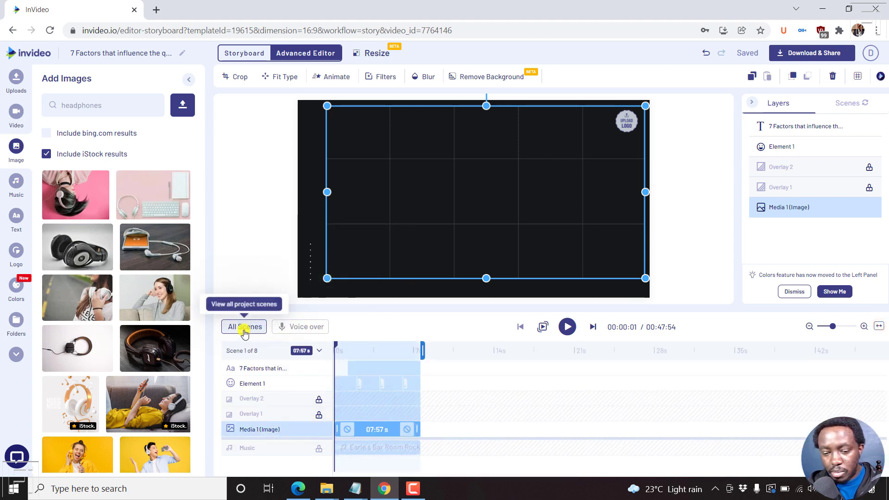
left_click(243, 327)
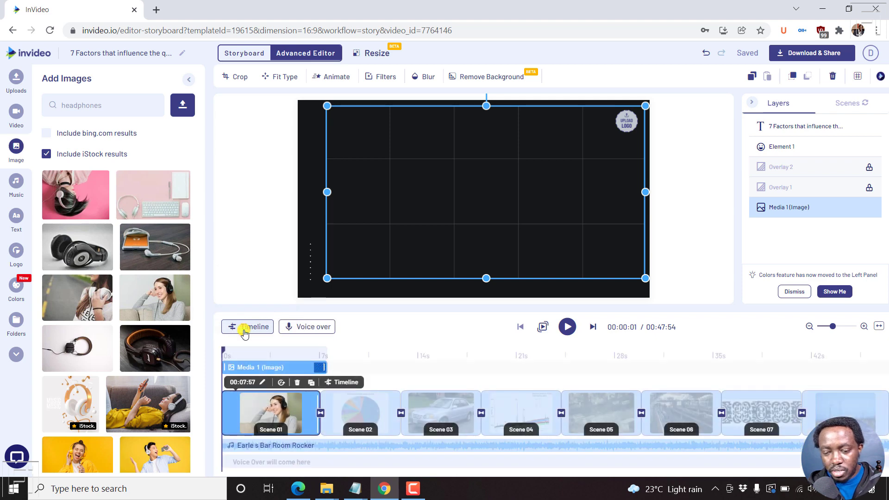
Generate an automated US English voiceover with the Salli voice and add it to all scenes
left_click(305, 326)
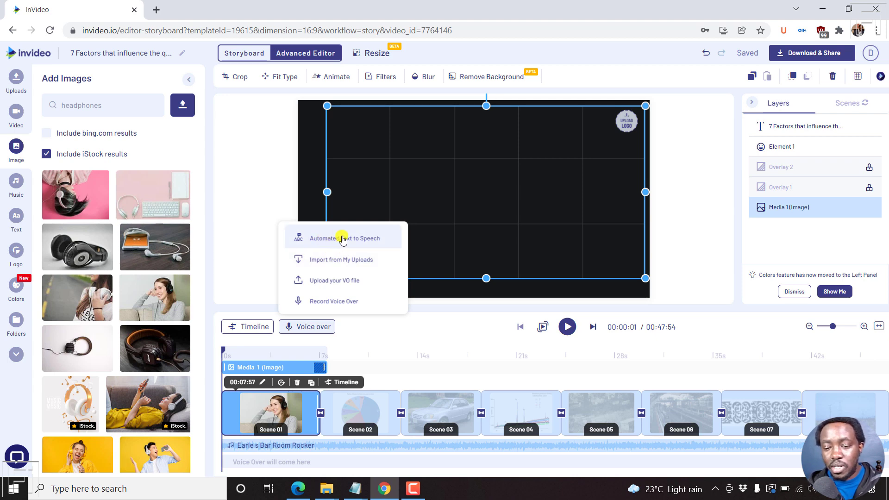
left_click(342, 239)
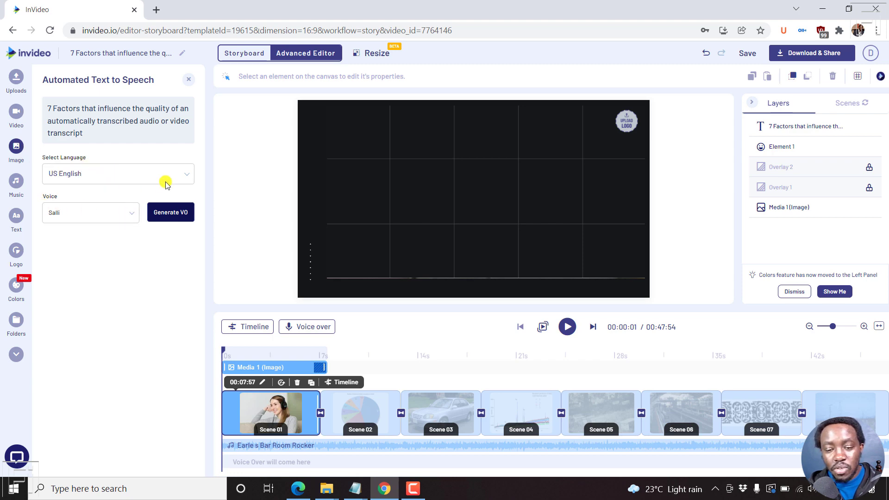
left_click(187, 175)
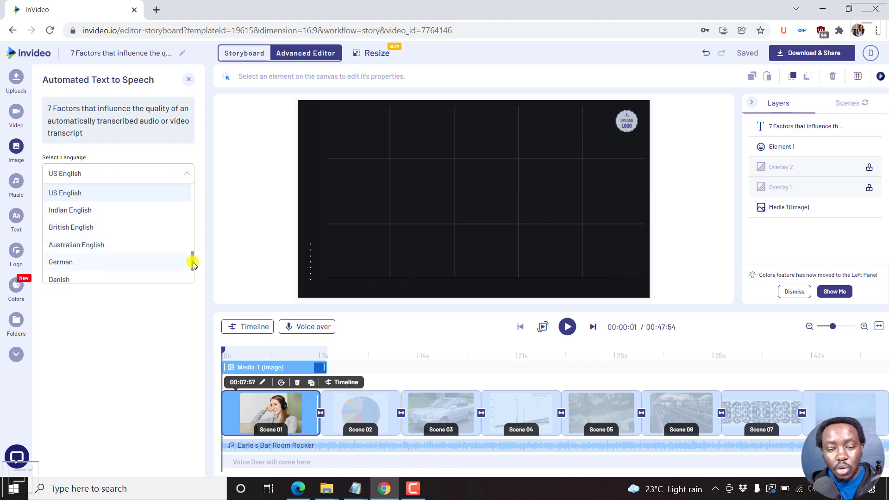
mouse_move(193, 263)
left_mouse_down()
mouse_move(191, 282)
mouse_move(193, 186)
left_mouse_up()
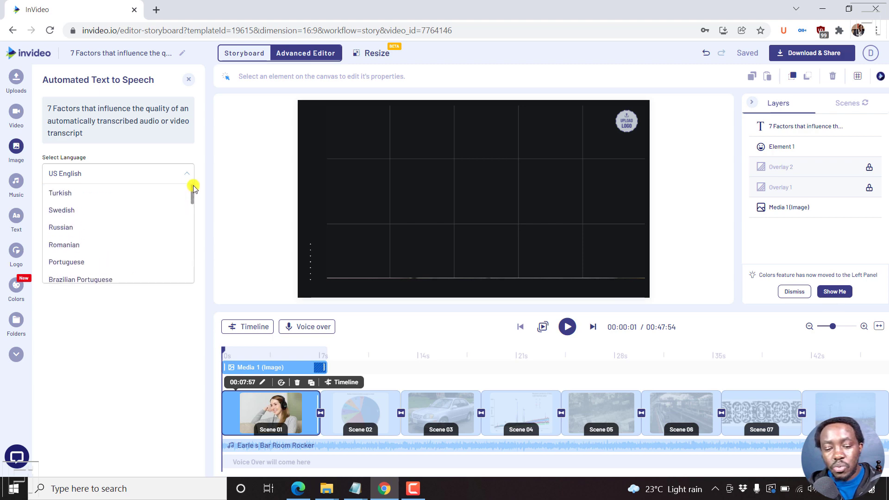
left_click(205, 171)
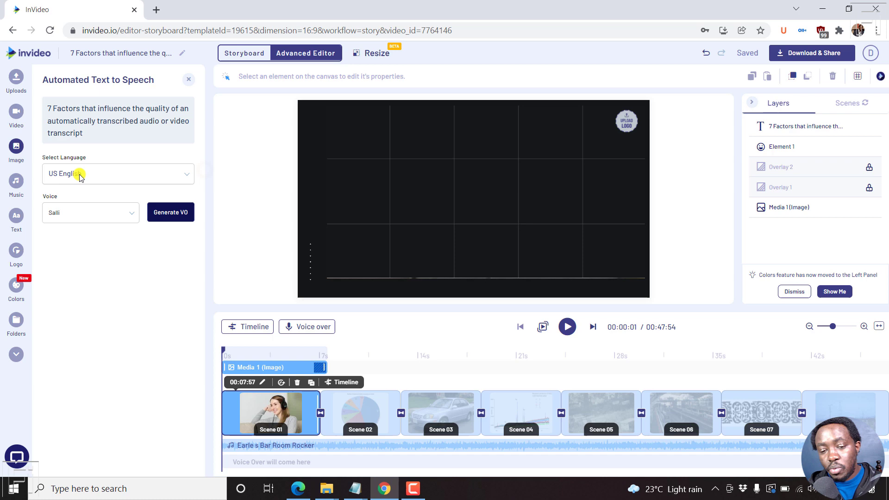
left_click(137, 215)
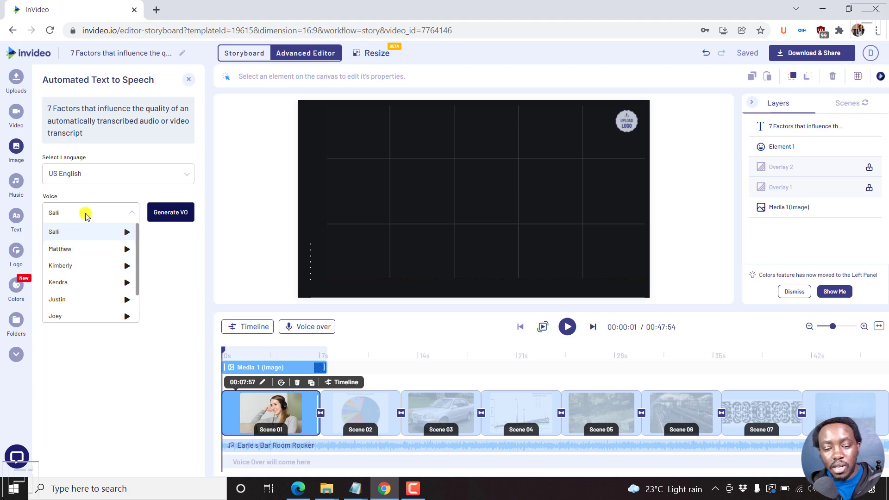
left_click(167, 240)
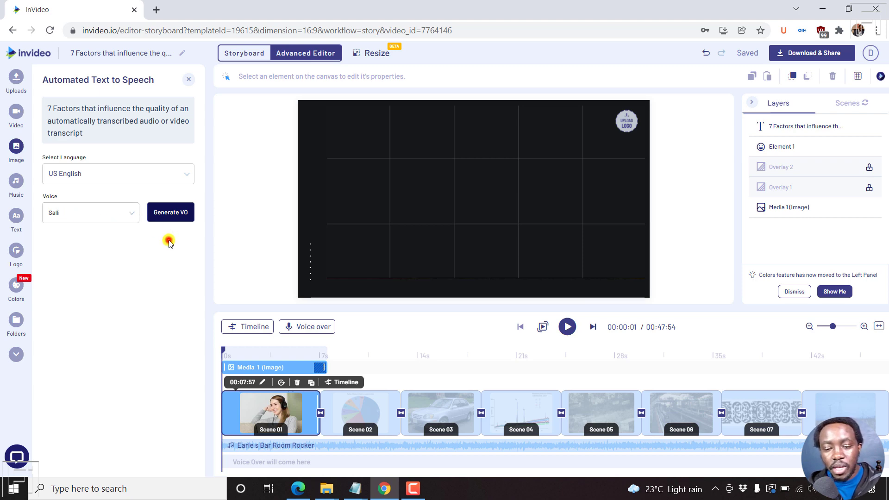
left_click(175, 212)
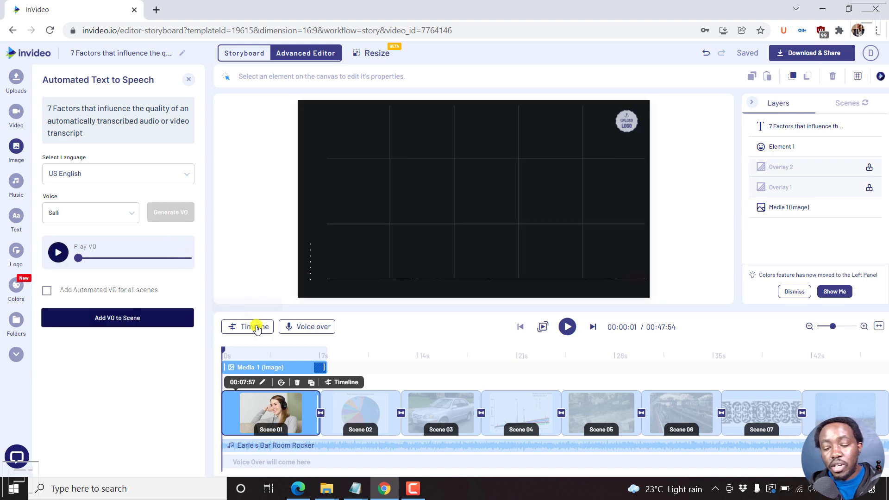
left_click(47, 291)
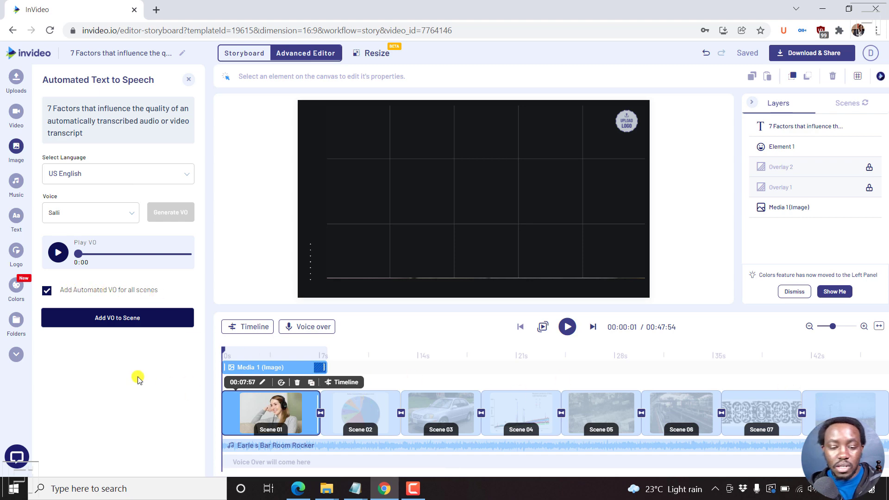
left_click(114, 319)
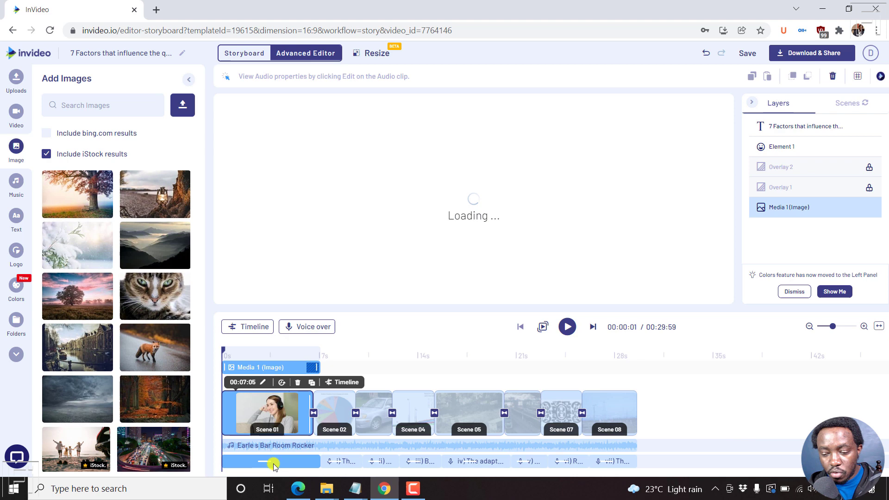
Preview the voiced video from the start, then bring up the background music track's options
left_click(256, 463)
left_click(317, 461)
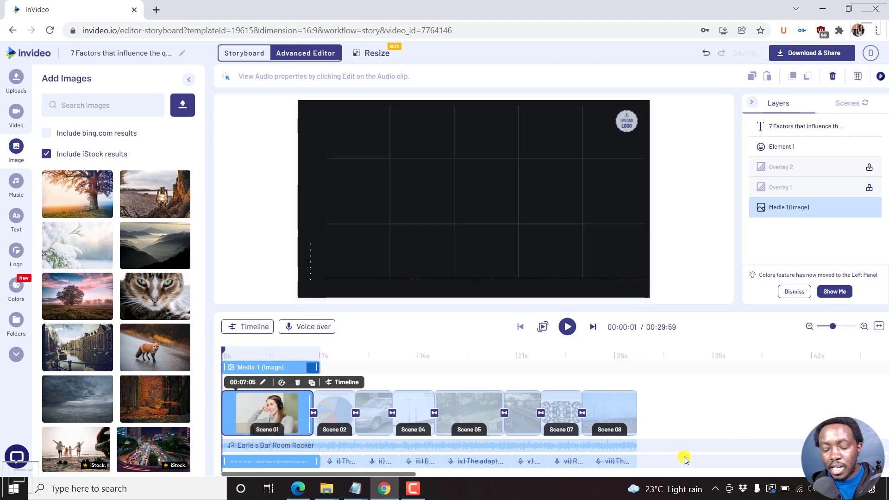
left_click(487, 446)
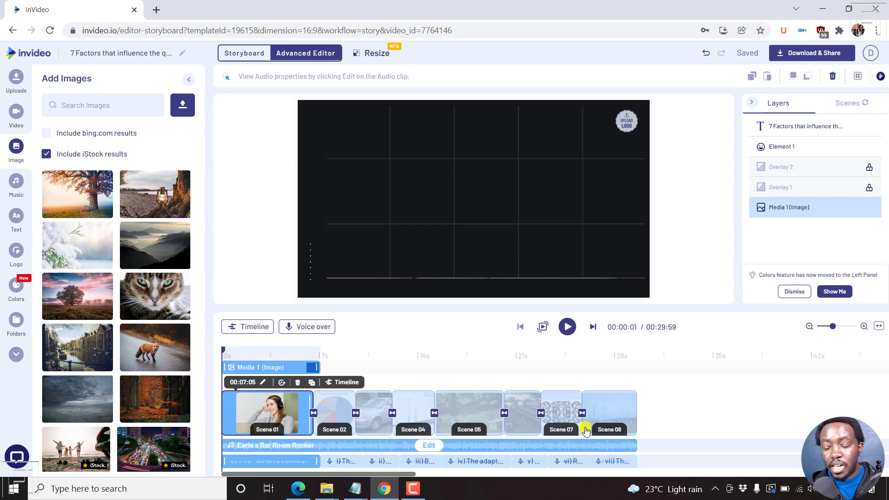
left_click(578, 448)
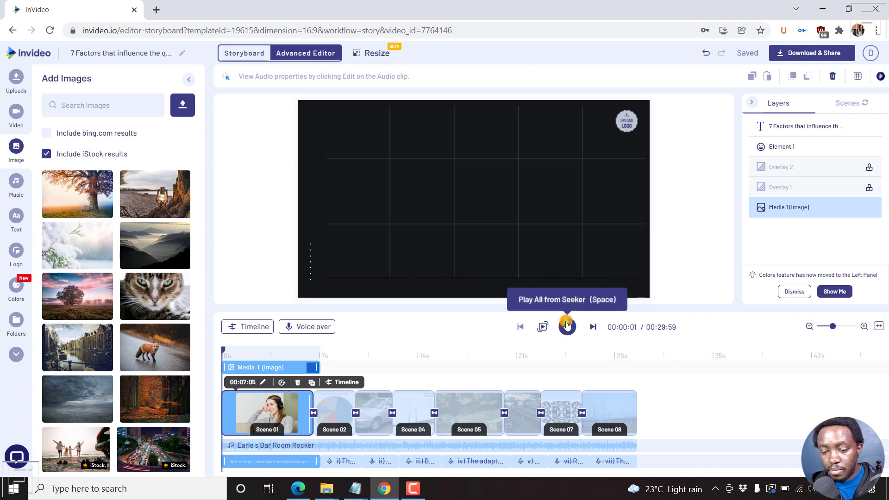
left_click(567, 326)
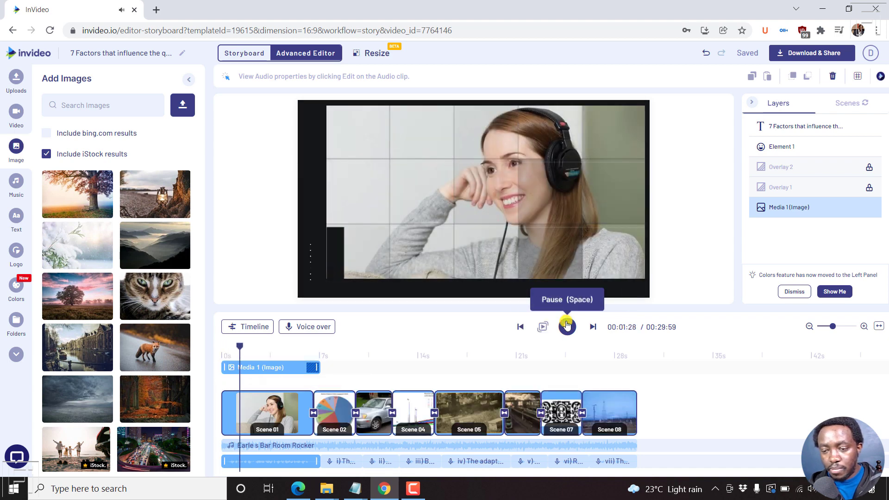
left_click(567, 326)
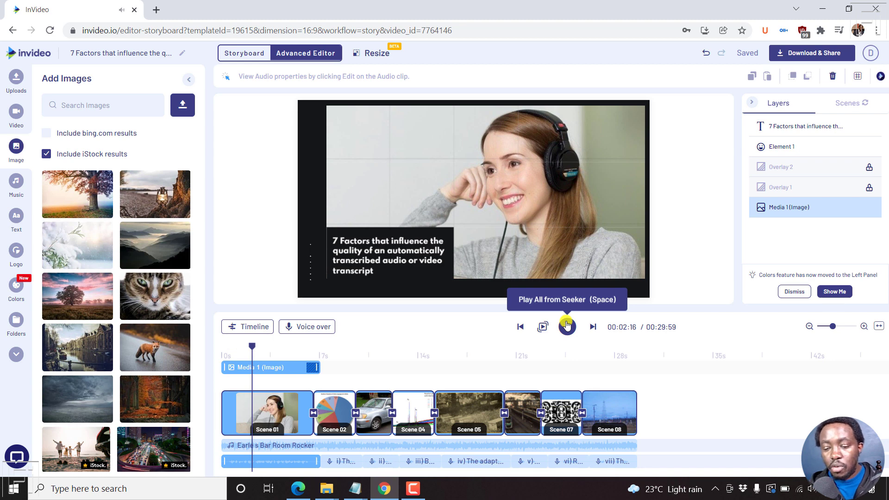
left_click(429, 449)
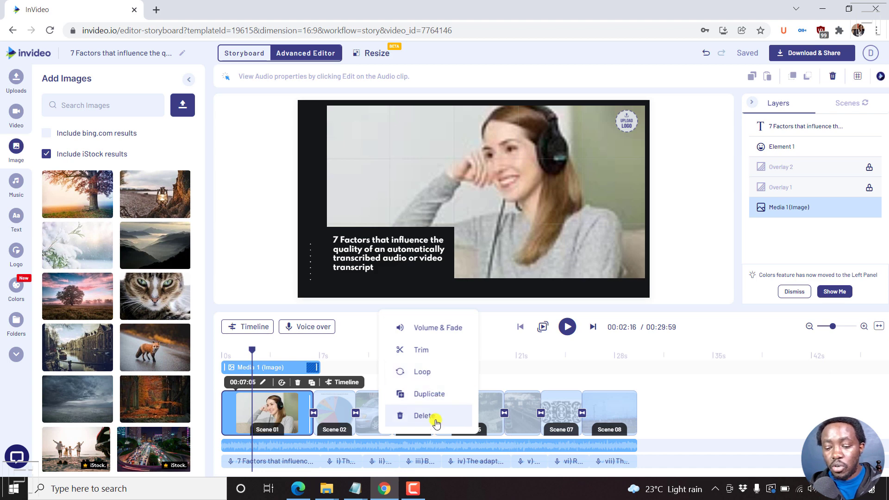
Lower the music volume and enable ducking at about 12% under other audio
left_click(433, 329)
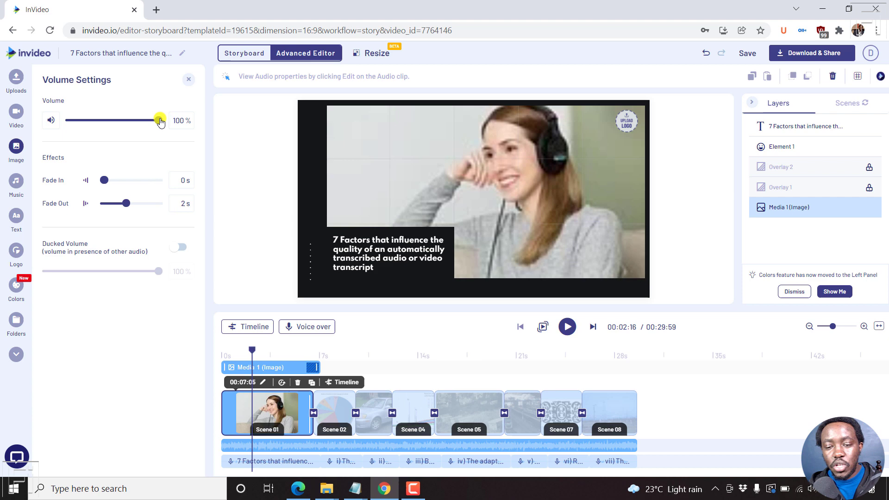
mouse_move(158, 121)
left_mouse_down()
mouse_move(61, 125)
mouse_move(96, 120)
left_mouse_up()
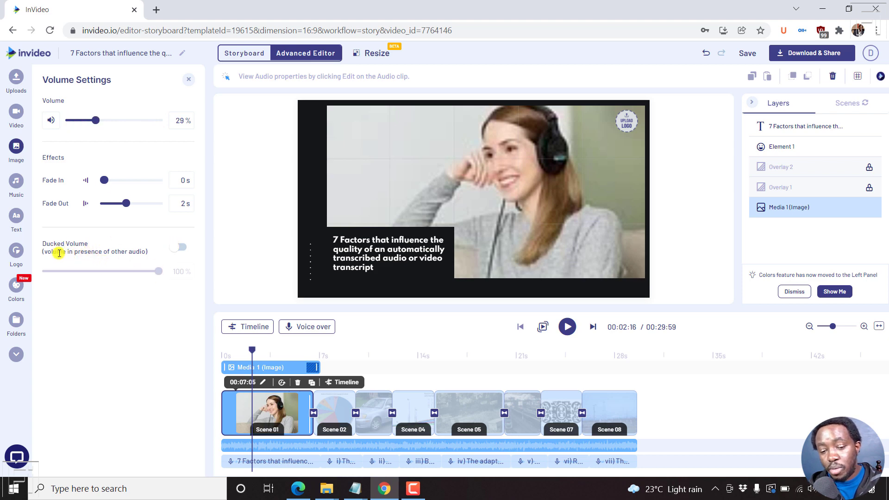
left_click_drag(59, 252, 136, 253)
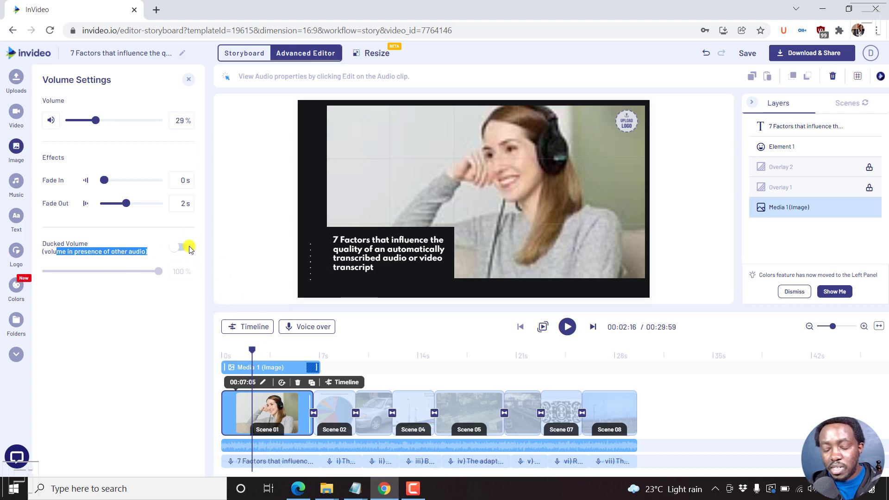
left_click(183, 249)
left_click_drag(159, 275, 80, 277)
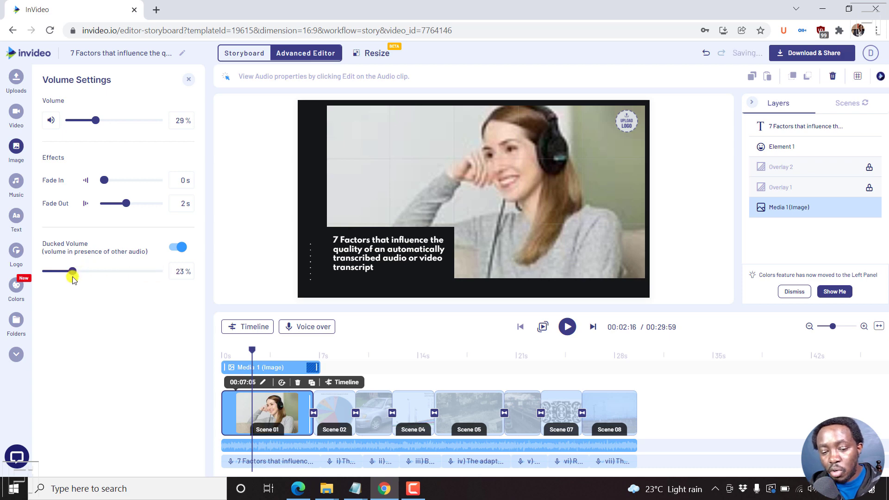
left_click_drag(72, 277, 59, 277)
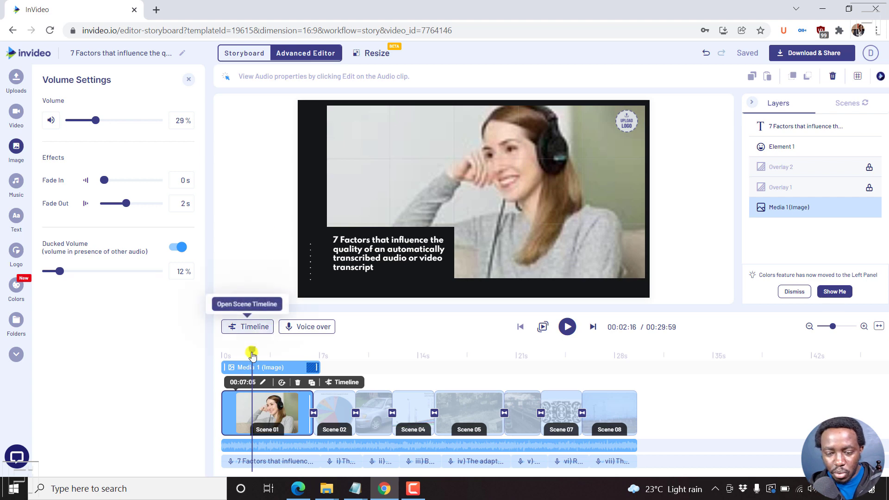
Replay the video from the start, then select the third (Accents) scene
left_click_drag(248, 351, 223, 350)
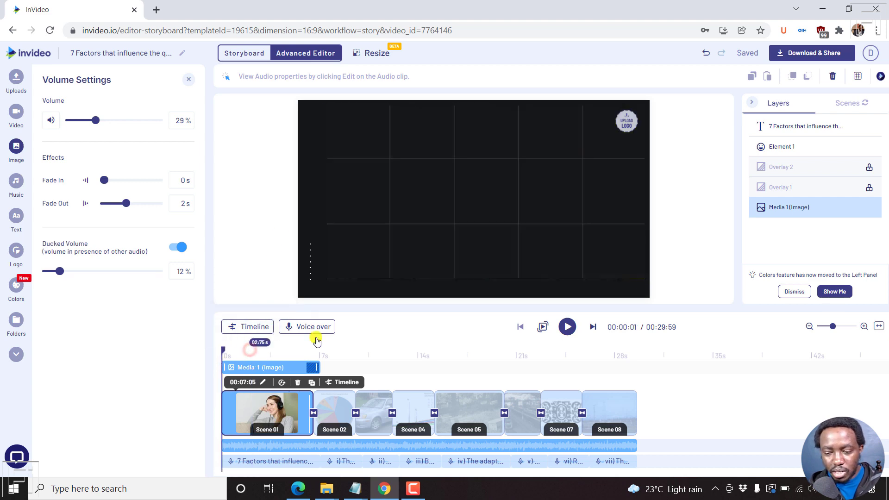
left_click(567, 328)
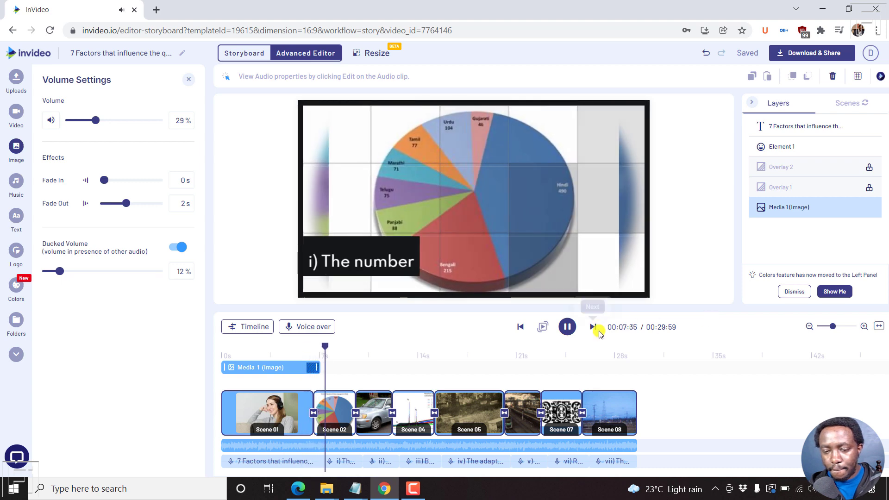
left_click(375, 354)
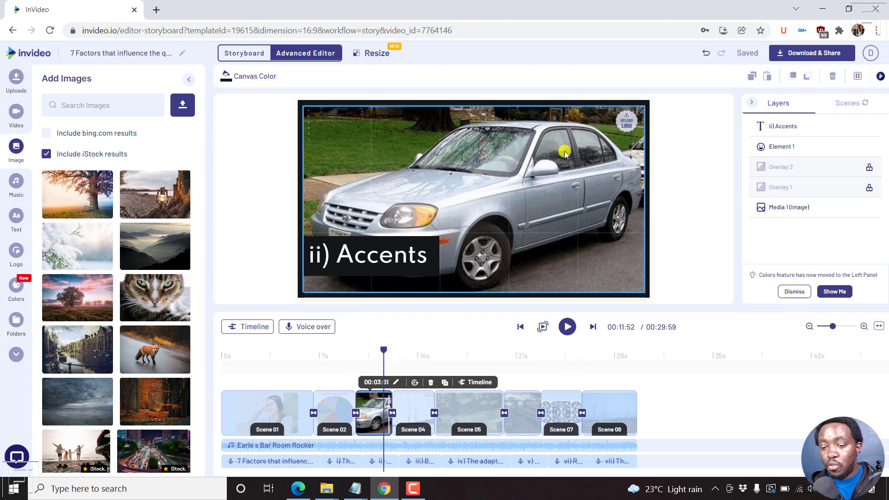
Replace the Accents scene's car photo with a stock 'people talking' image and scrub ahead
left_click(784, 208)
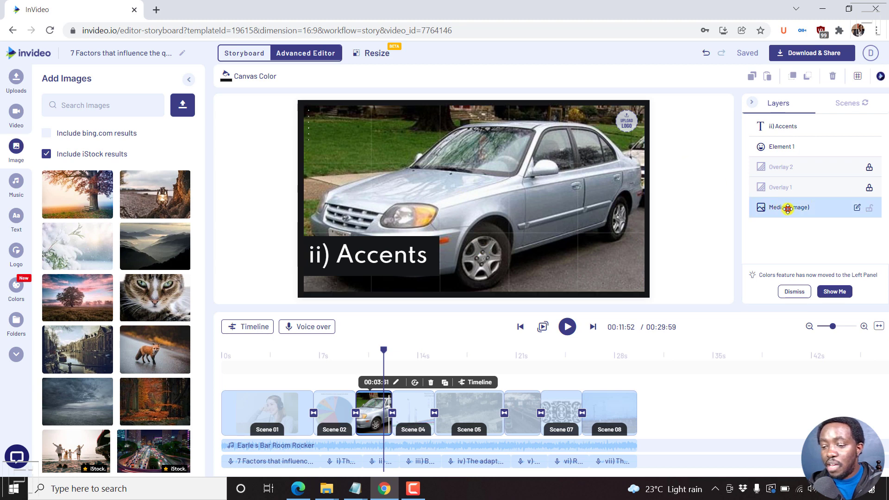
left_click(786, 208)
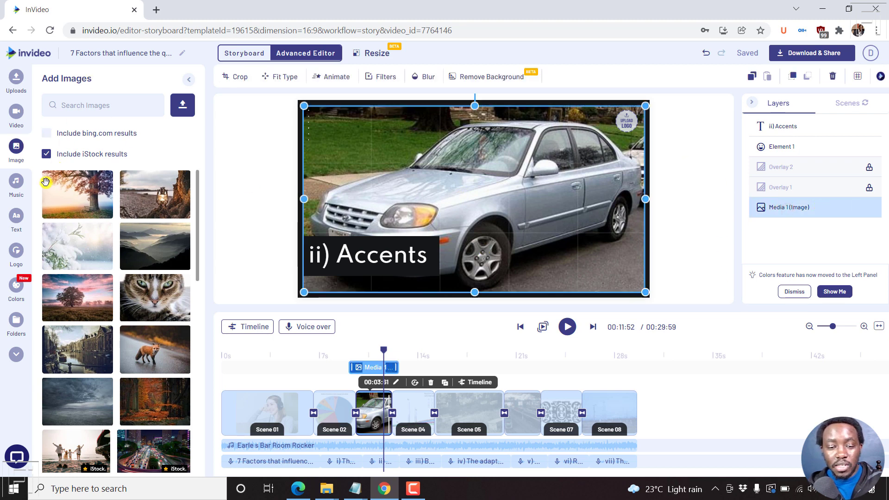
left_click(85, 104)
type("people talking")
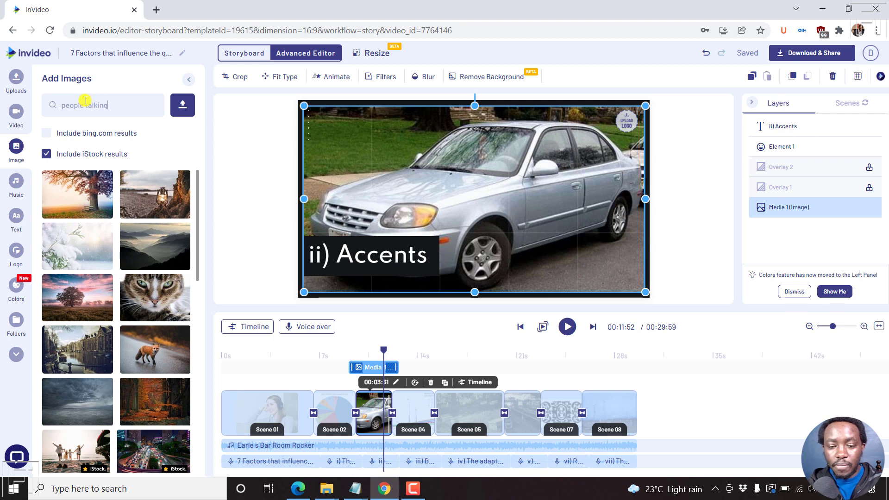
key("Return")
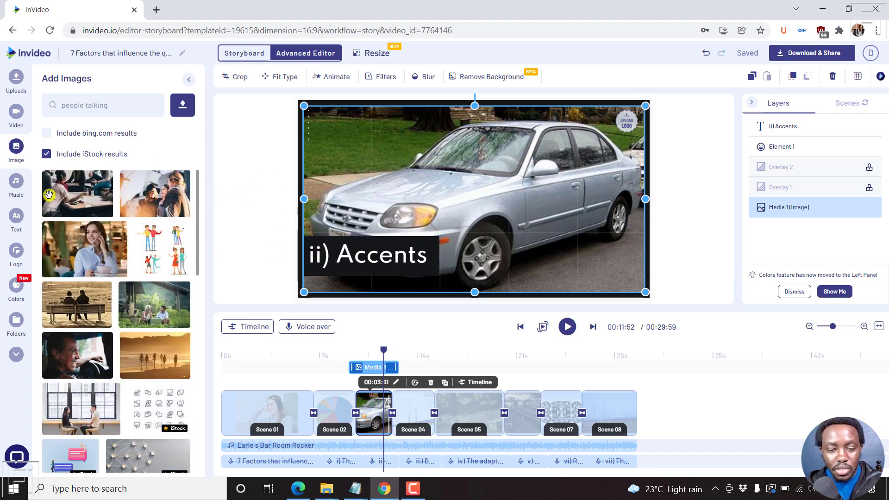
left_click_drag(49, 195, 416, 167)
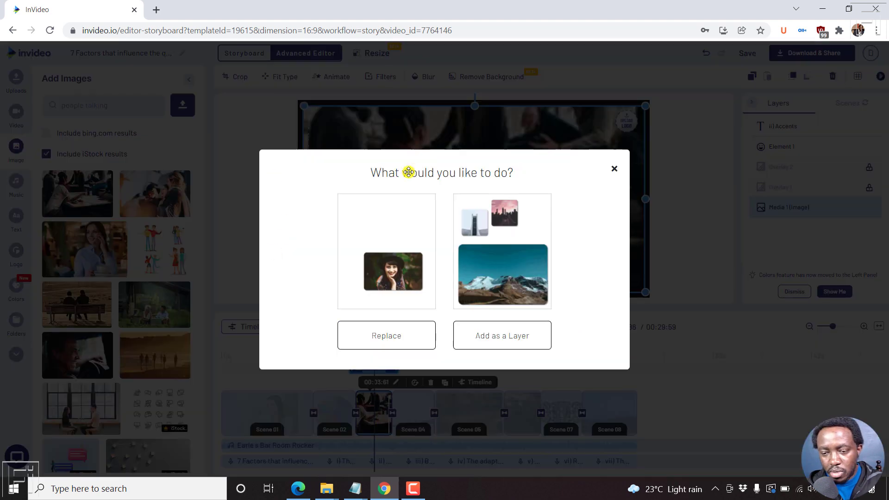
left_click(386, 332)
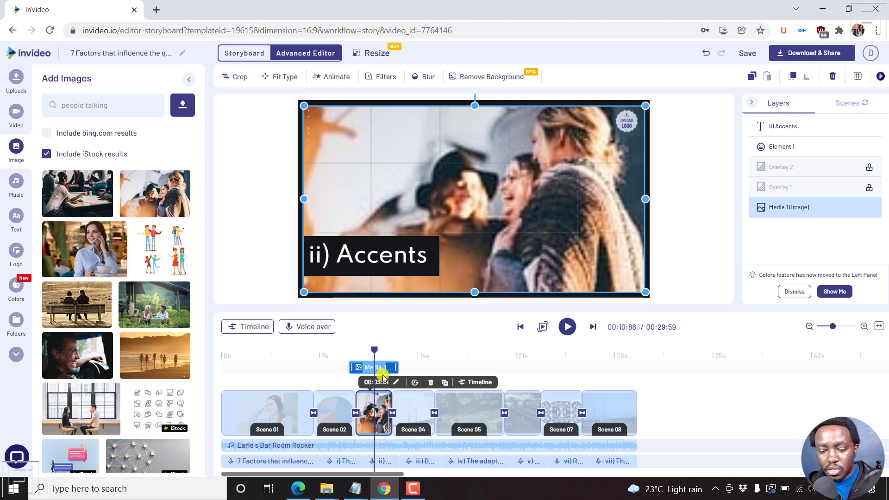
mouse_move(375, 349)
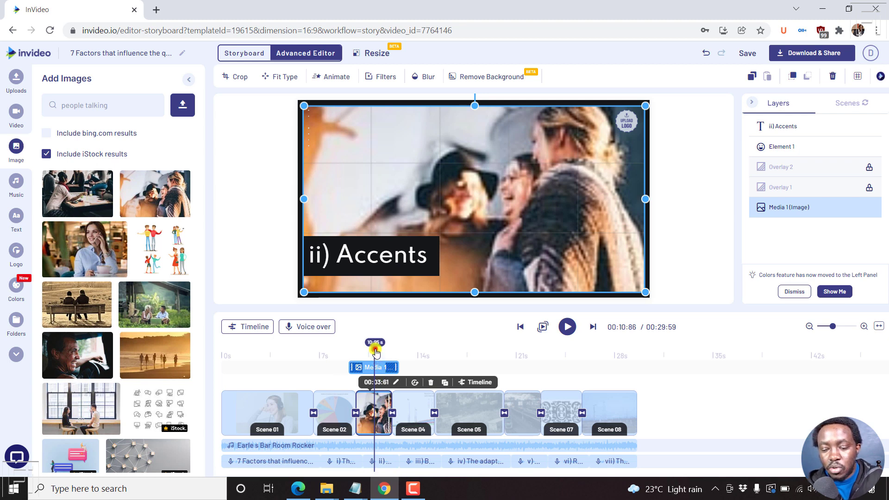
left_click_drag(375, 349, 382, 349)
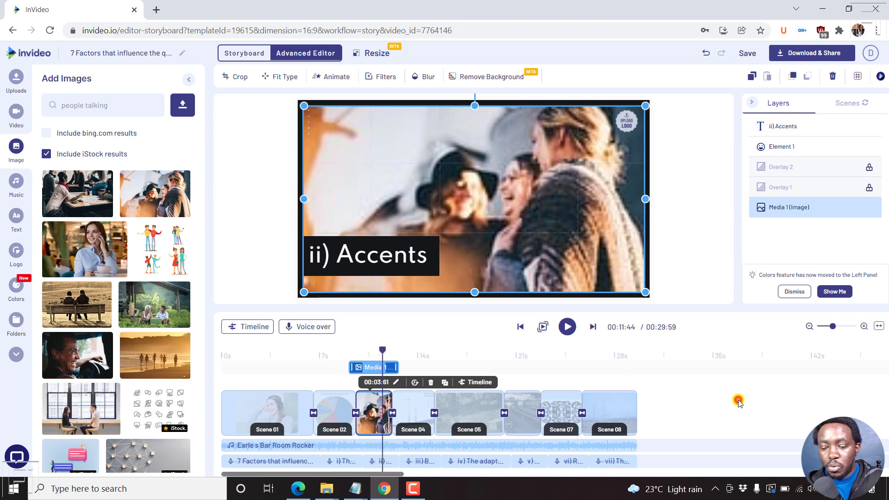
left_click_drag(382, 349, 637, 349)
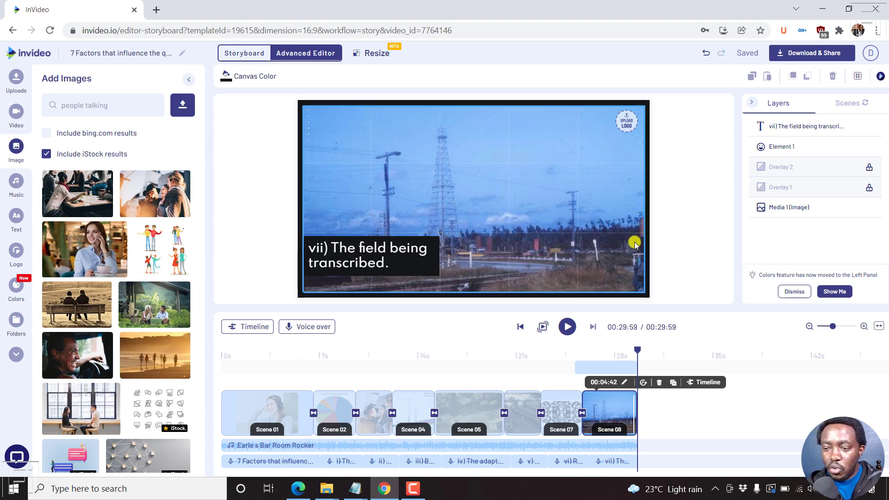
Export the video at 1080p via Download & Share
left_click(825, 53)
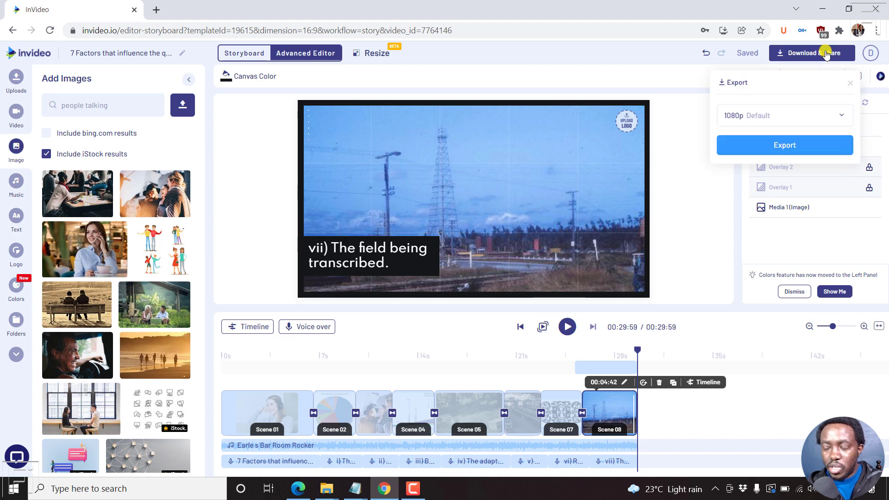
left_click(841, 114)
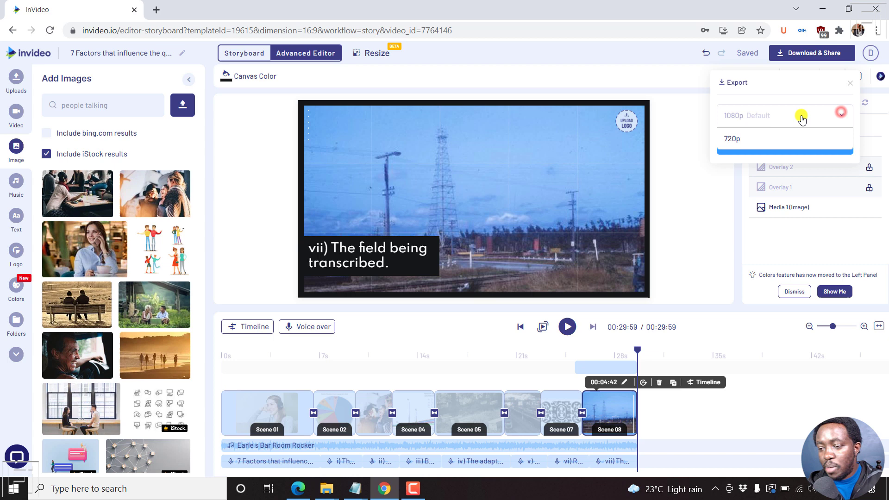
left_click(751, 115)
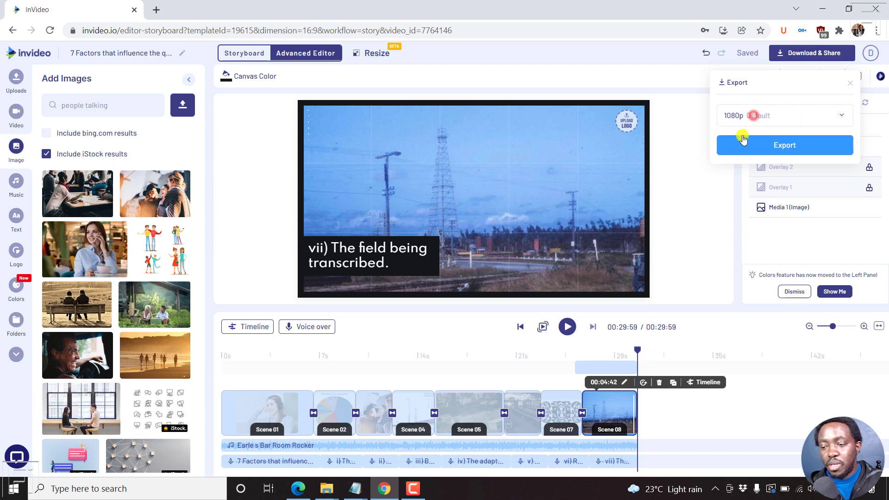
left_click(795, 144)
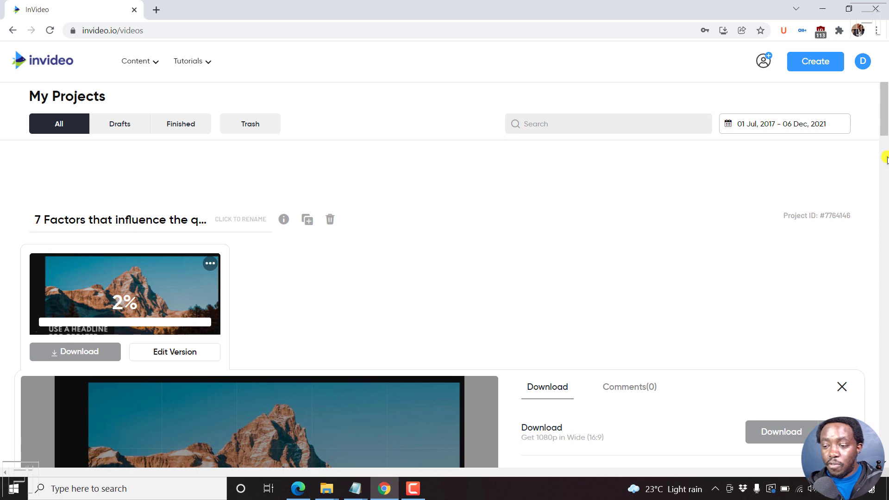
mouse_move(884, 114)
left_mouse_down()
mouse_move(884, 155)
mouse_move(884, 97)
left_mouse_up()
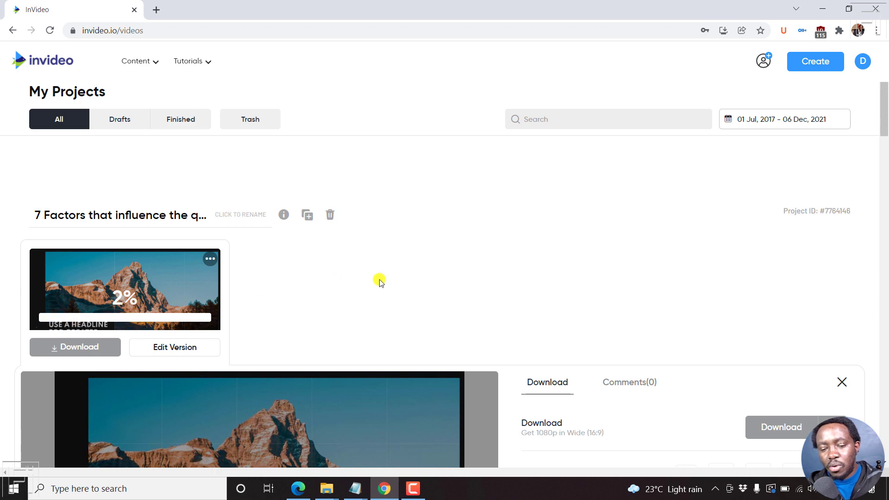
left_click_drag(884, 103, 885, 149)
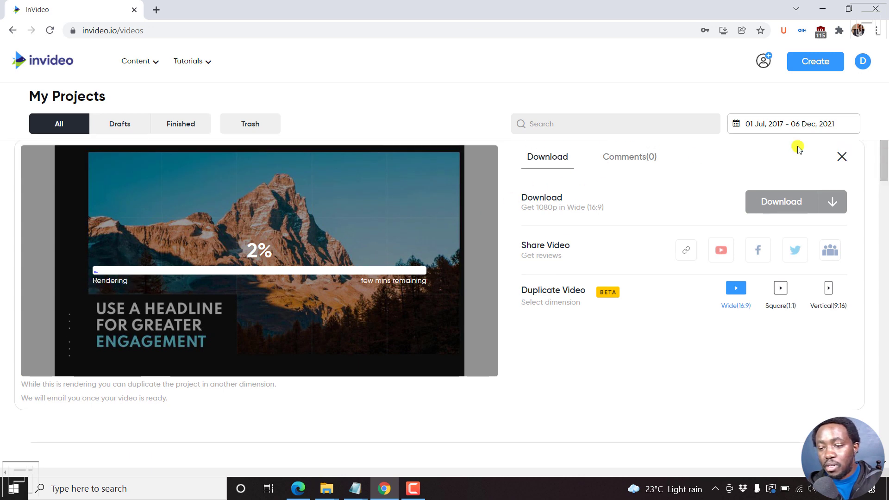
left_click_drag(884, 159, 884, 146)
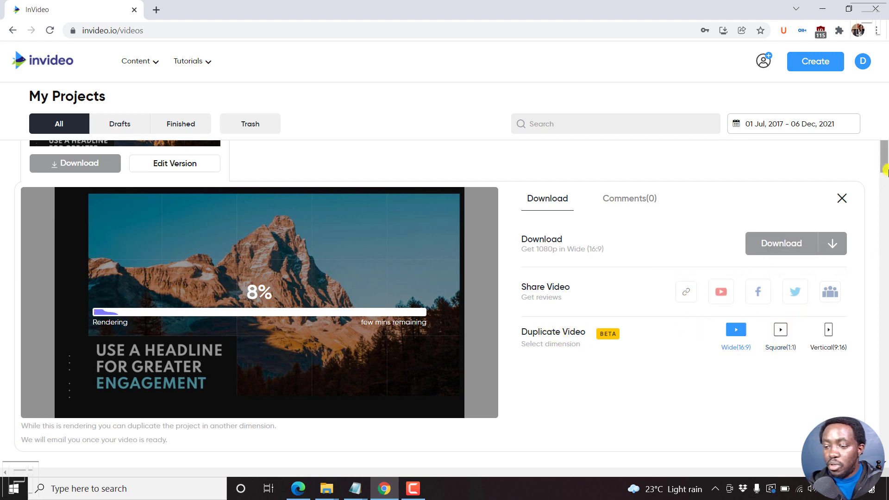
mouse_move(883, 159)
left_mouse_down()
mouse_move(884, 195)
mouse_move(884, 154)
left_mouse_up()
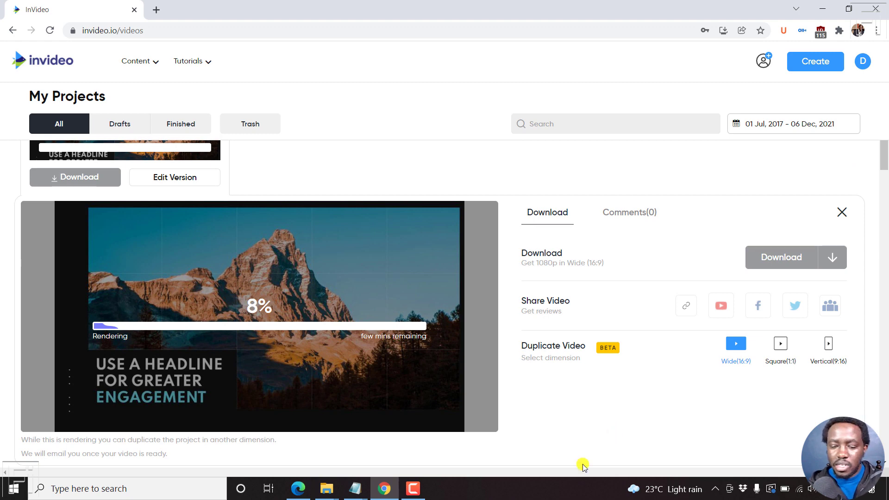
left_click(355, 488)
left_click(417, 448)
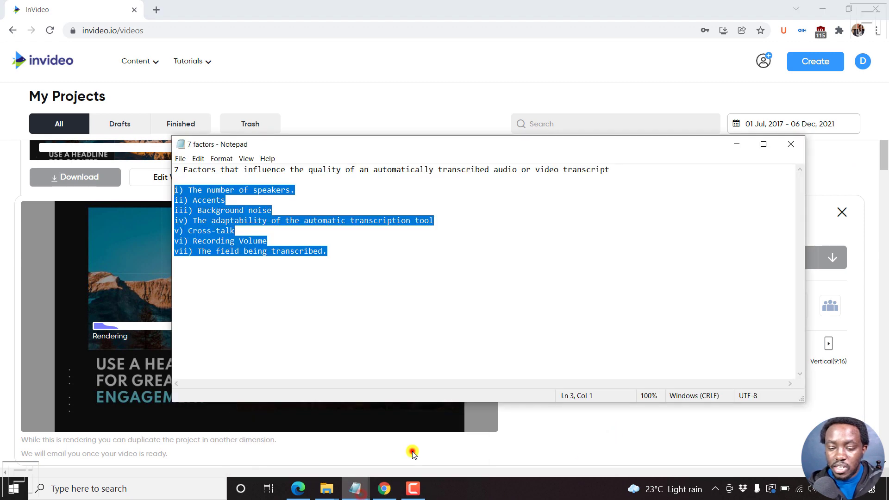
left_click(735, 144)
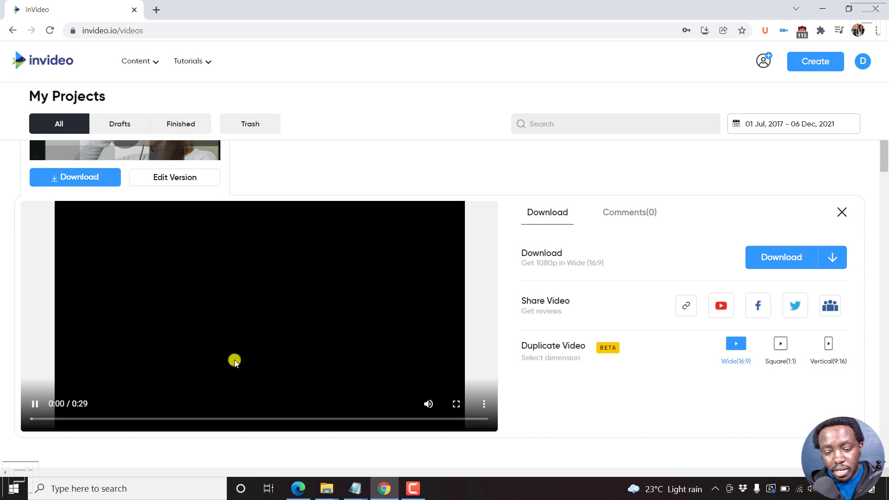
Start the rendered 1080p video, rewind it to 0:00 and play it through from the headphones scene
left_click(36, 403)
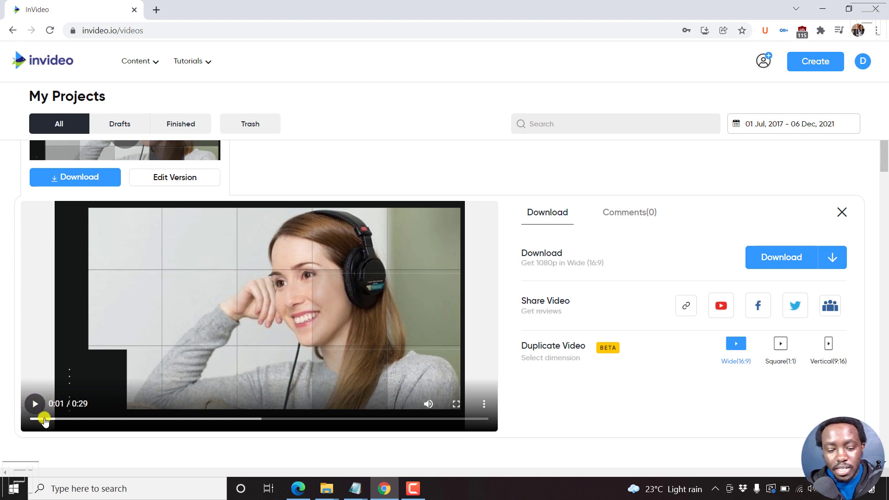
left_click(35, 420)
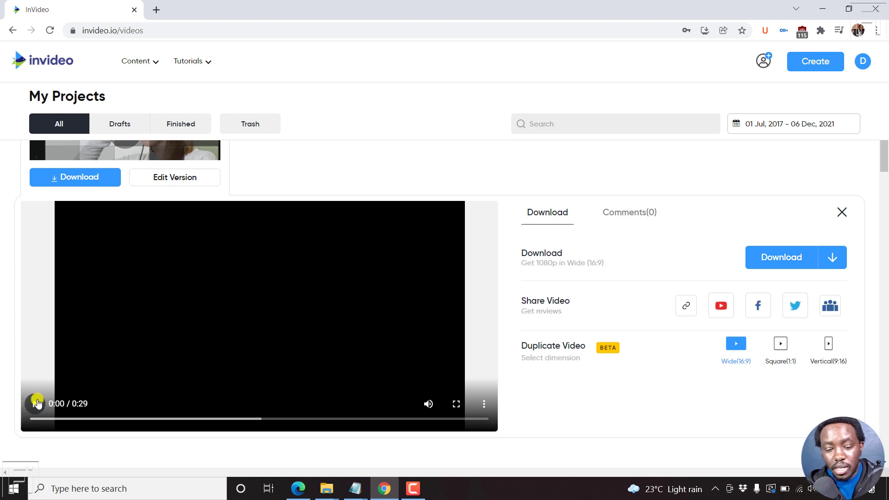
left_click(36, 403)
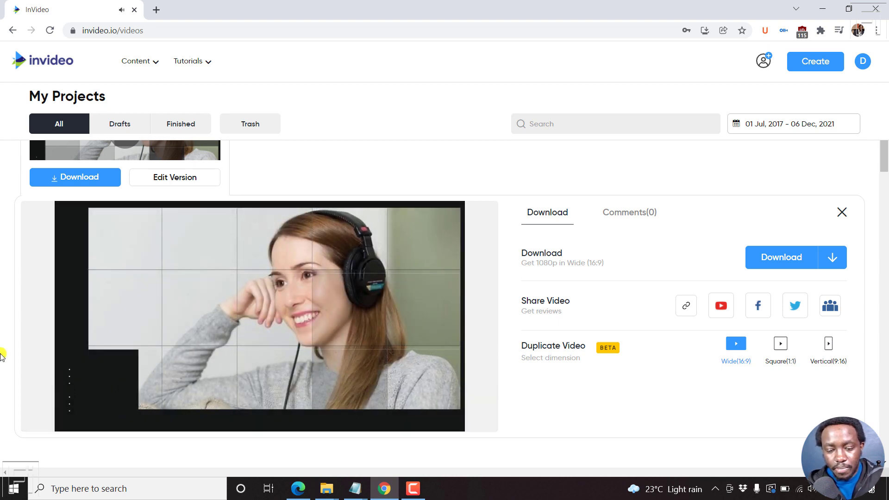